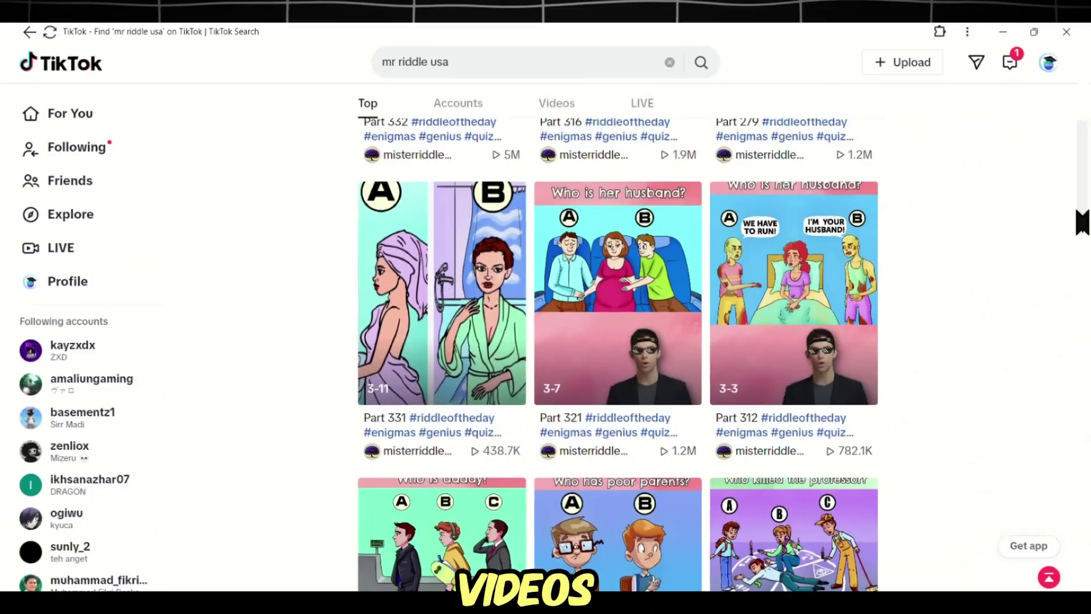
- Open the misterriddleusa profile from the TikTok search results and browse its riddle videos
left_click_drag(1079, 224, 1080, 28)
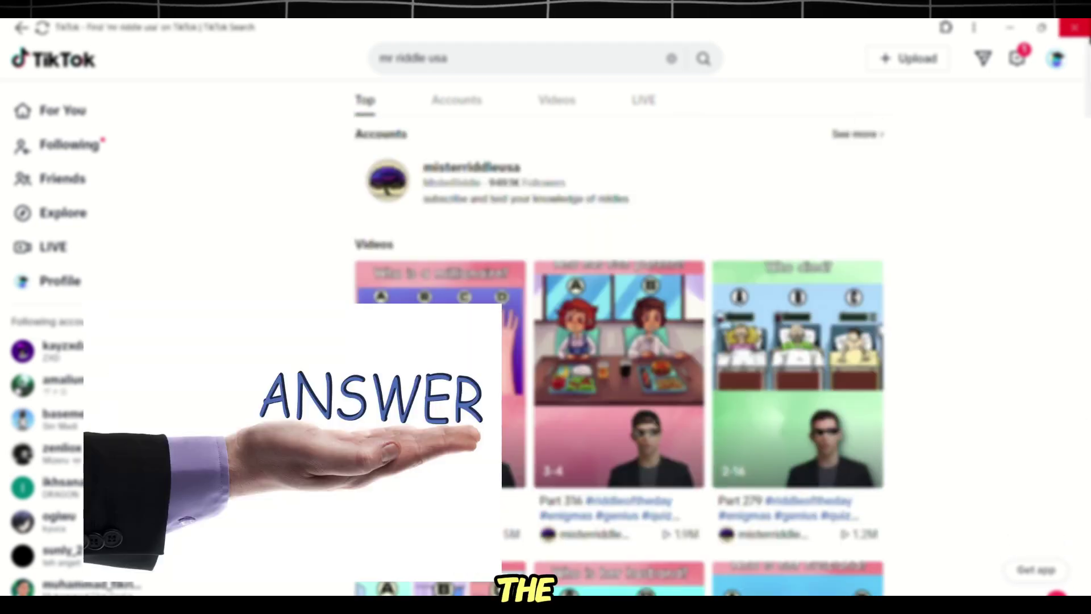
left_click(424, 170)
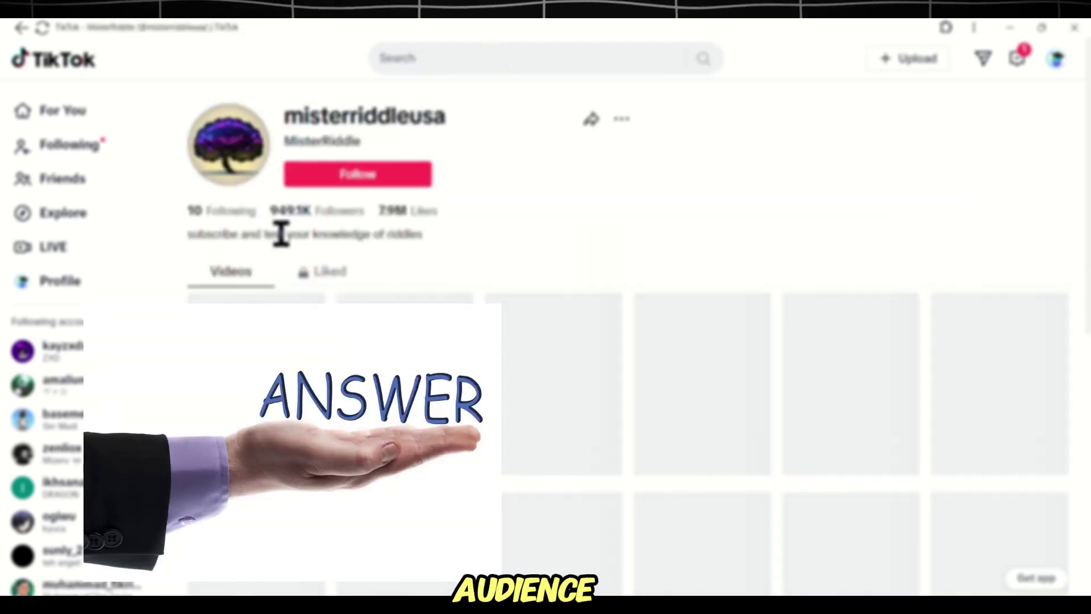
left_click_drag(1088, 163, 1088, 560)
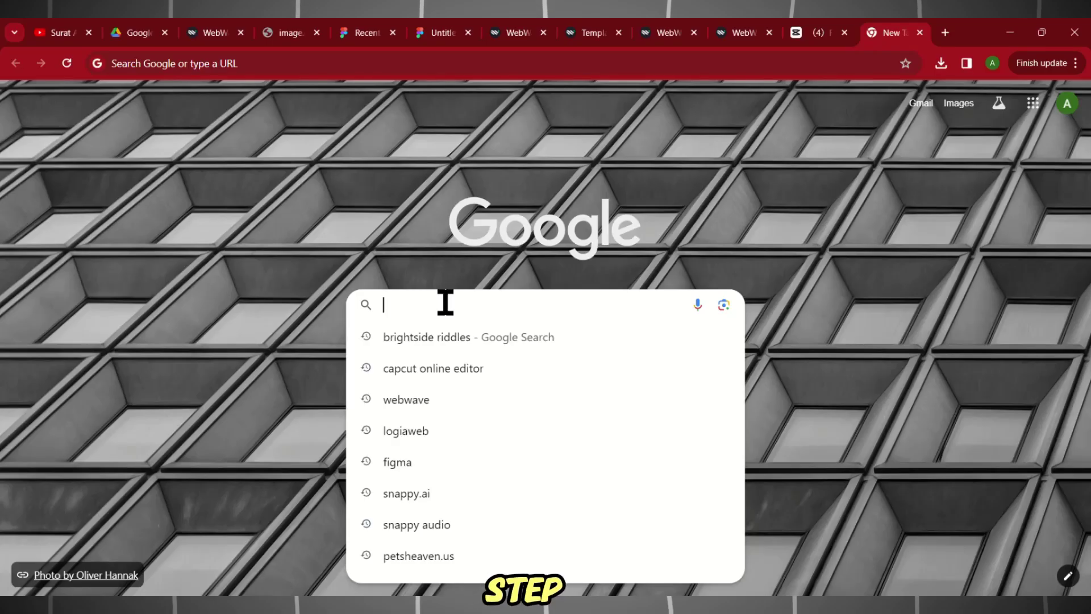
- Search Google for "brigh side riddles" and switch to the image results
type("b")
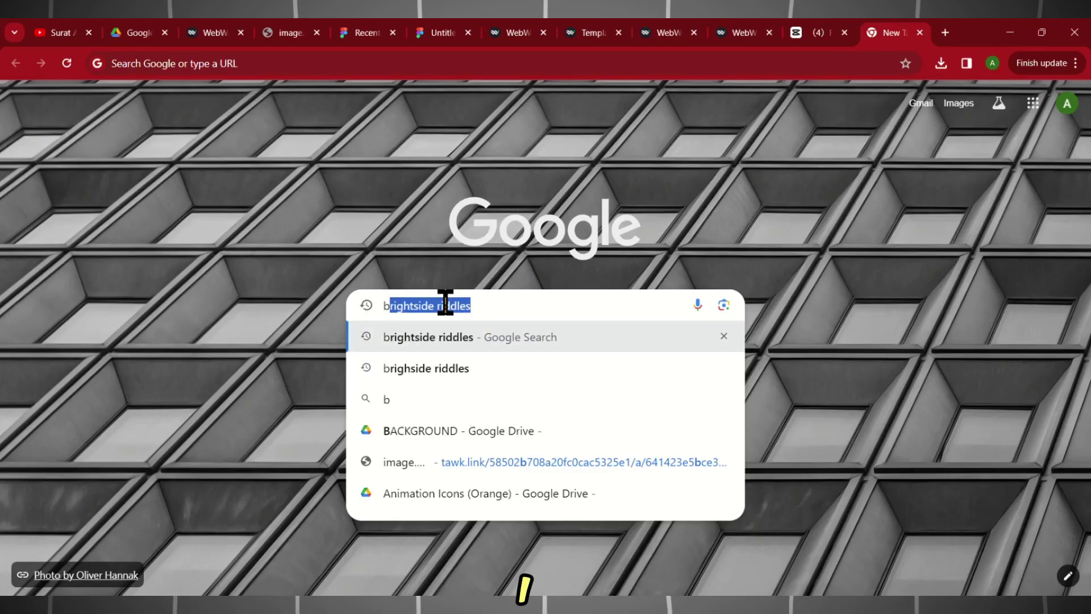
type("righ sid")
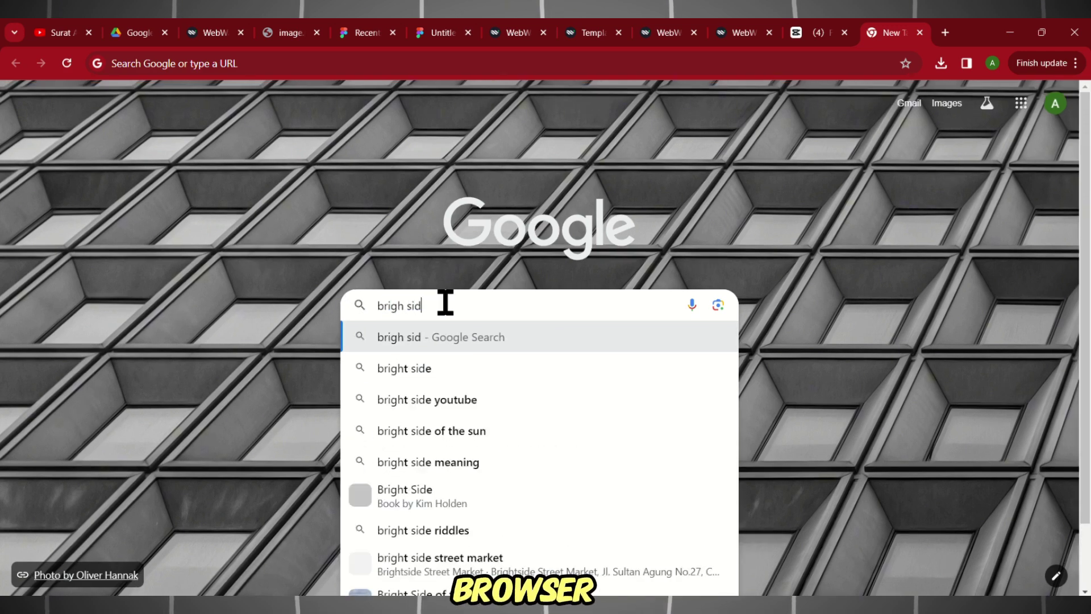
type("e riddles")
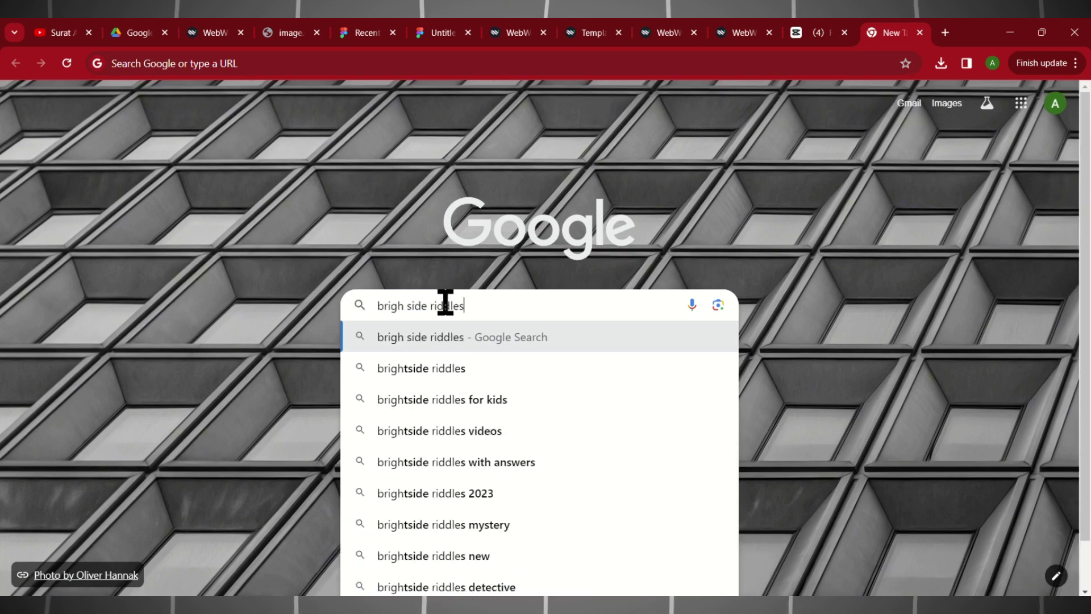
key("Return")
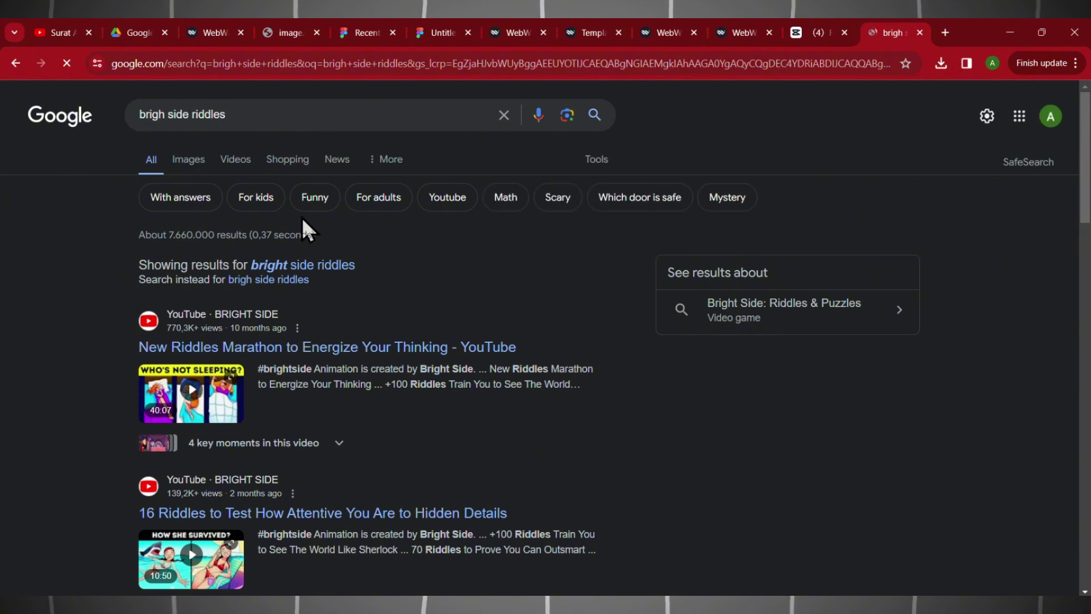
left_click(200, 172)
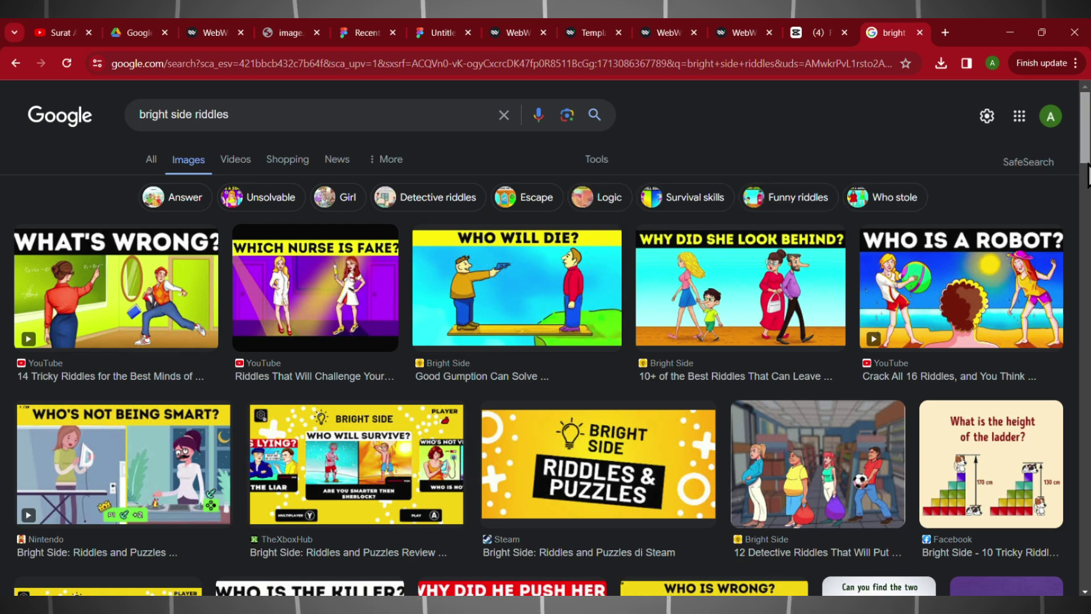
- Browse the riddle images, open the "WHO WILL DIE?" picture's large preview and bring up its saving options
scroll(1087, 173, "down", 4)
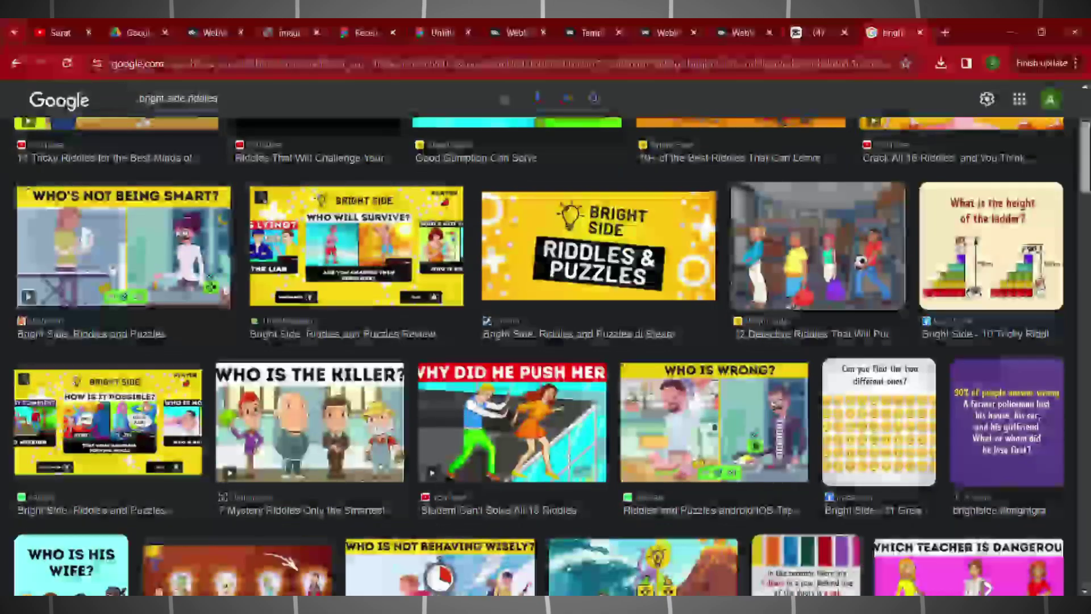
scroll(1088, 173, "up", 4)
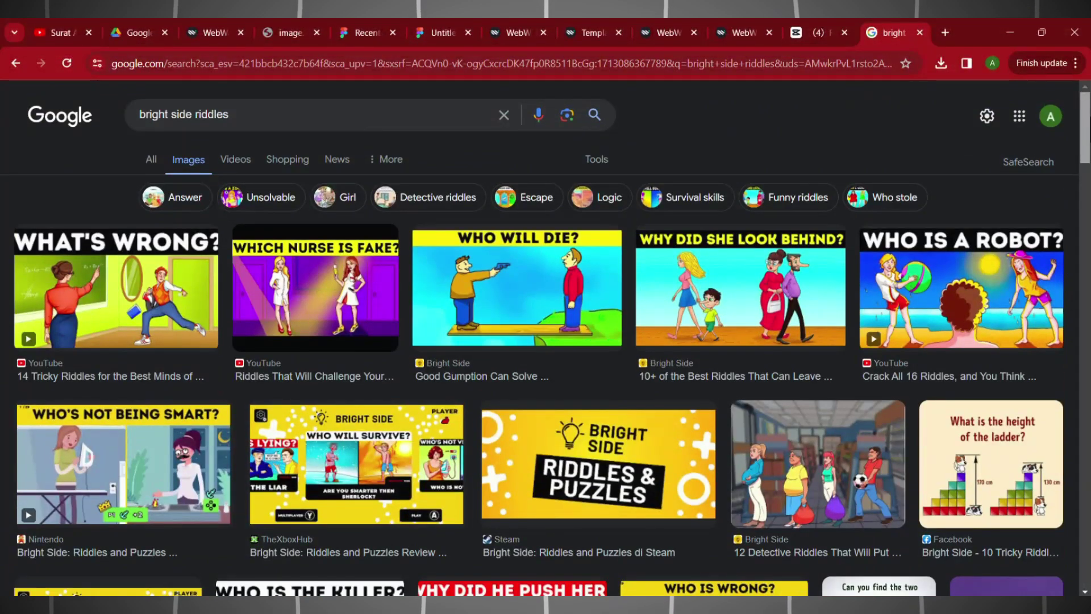
left_click(543, 289)
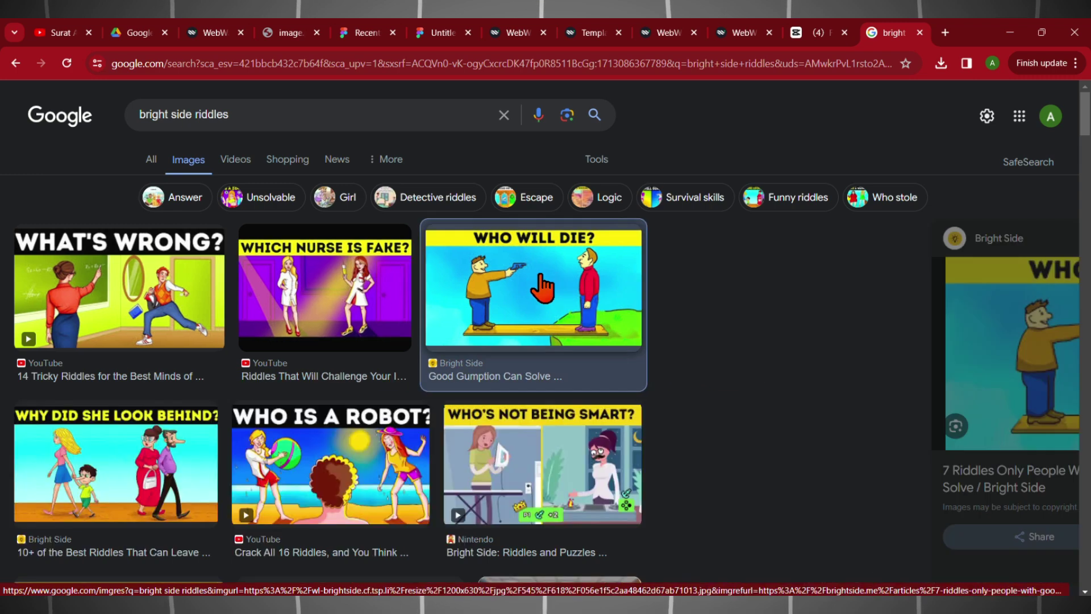
right_click(888, 324)
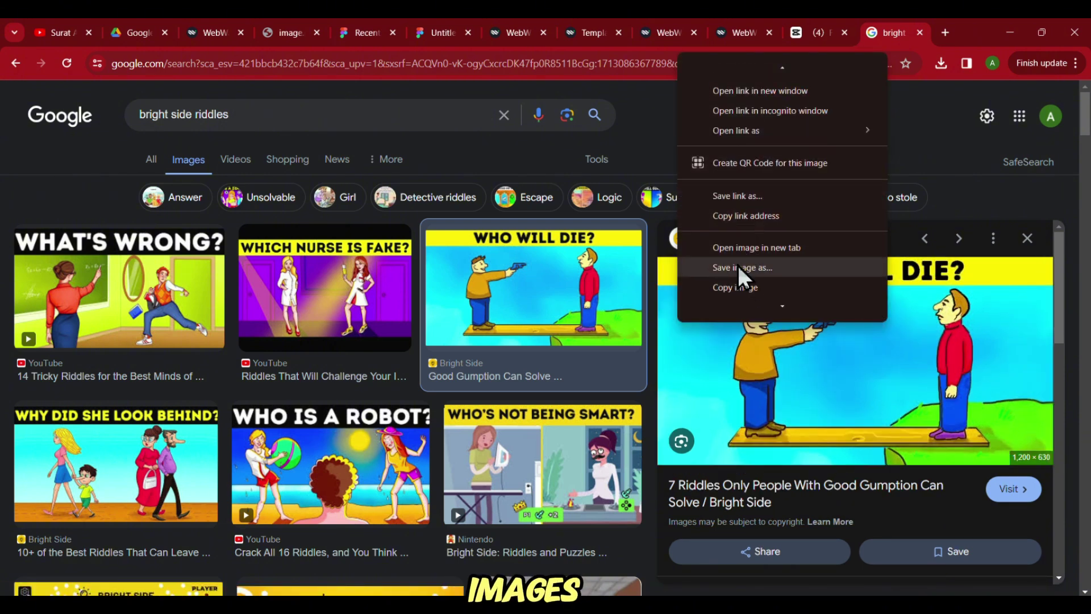
- Search for "capcut online editor" in a new browser tab and open CapCut's free online video editor
key("ctrl+t")
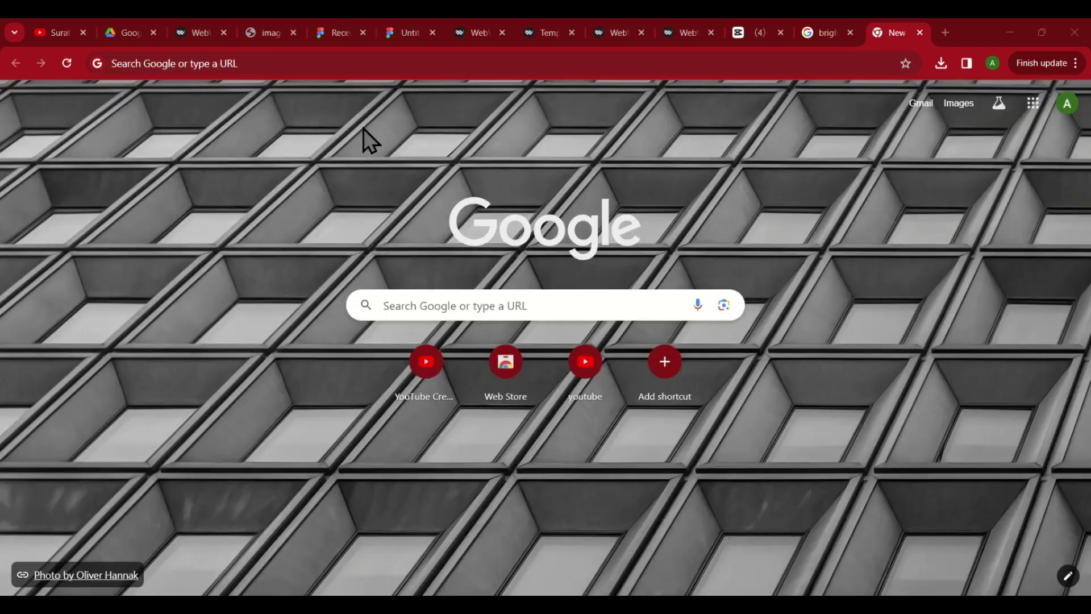
left_click(428, 305)
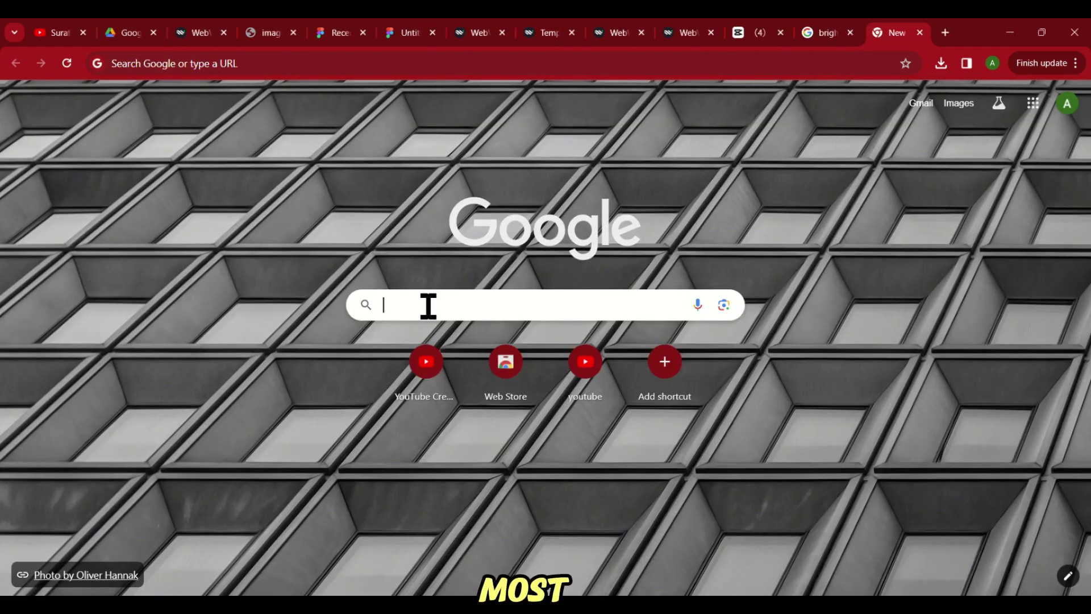
type("ca")
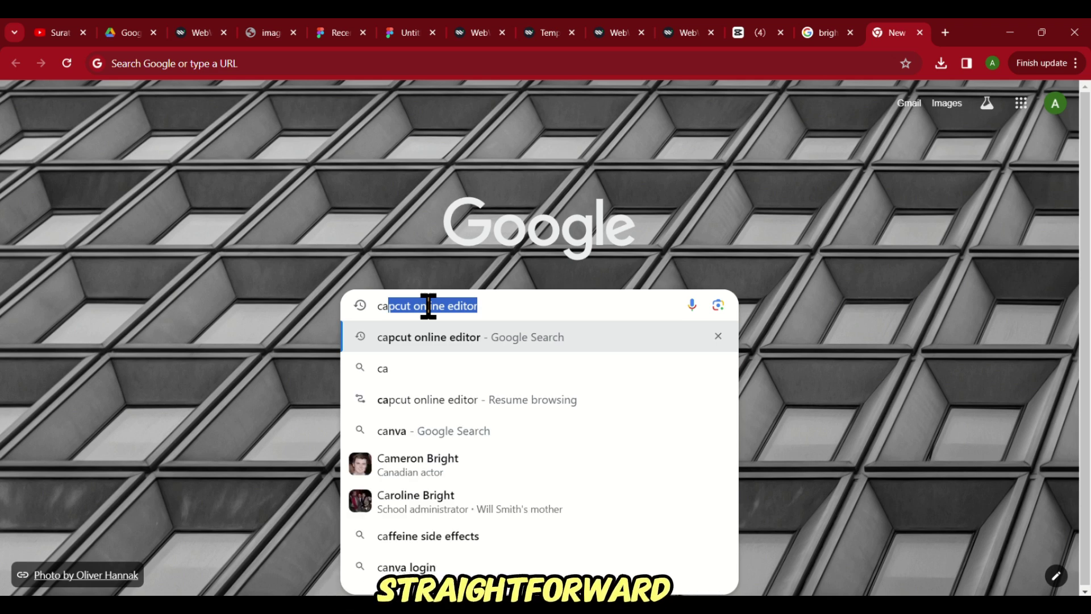
type("pcu")
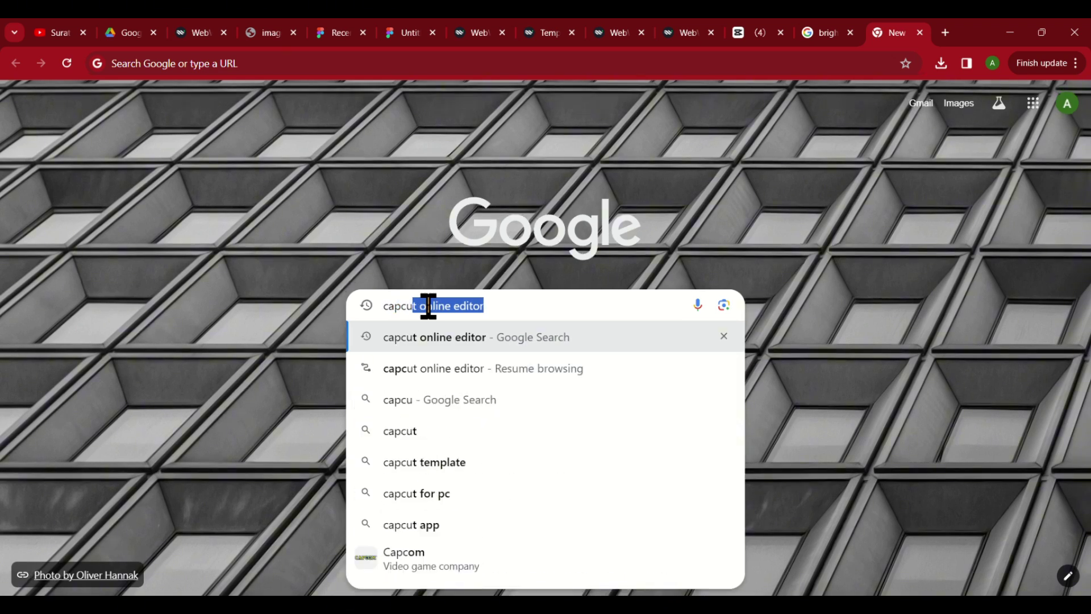
left_click(535, 333)
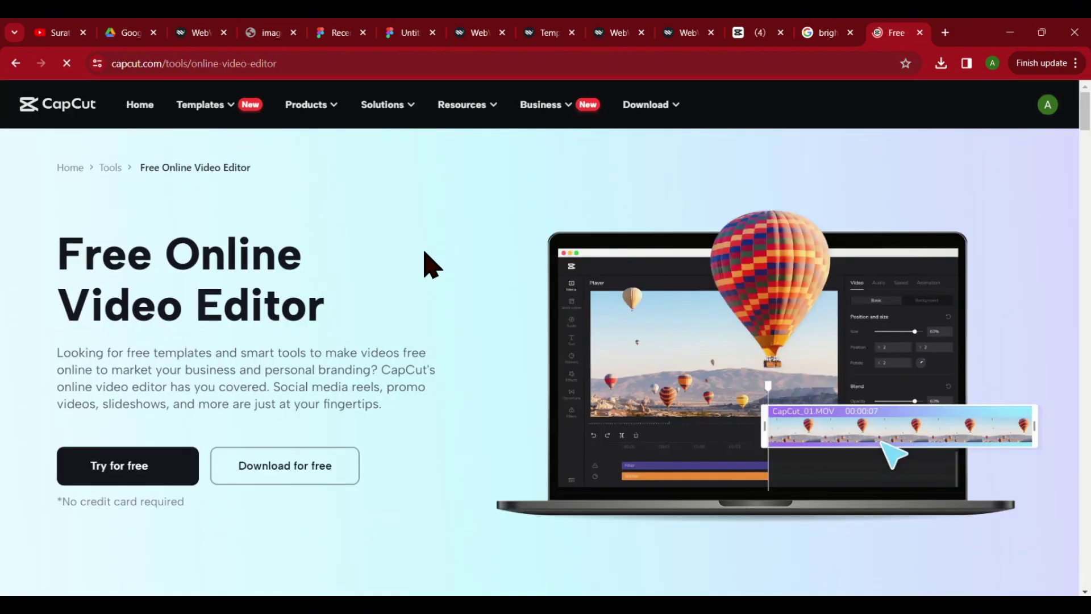
left_click(129, 470)
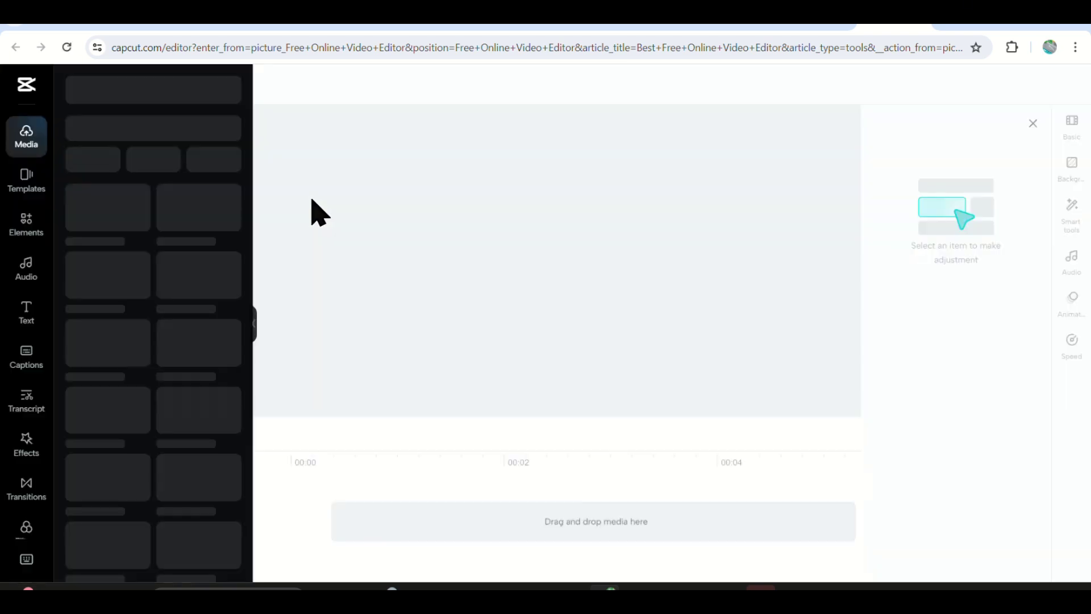
- Open the full AI Characters collection, widening its display to browse the available characters
left_click(34, 238)
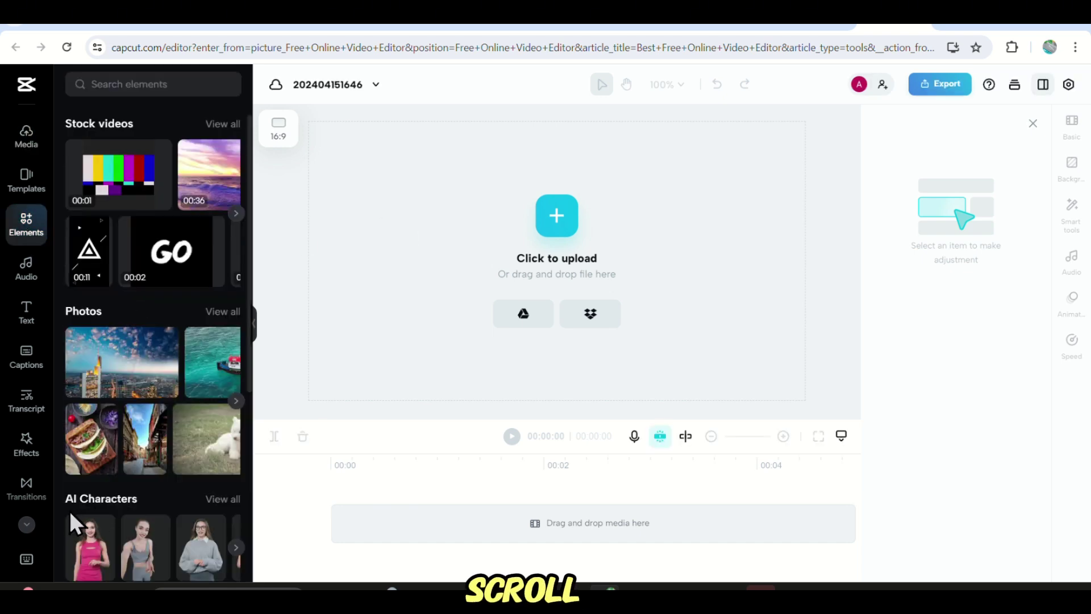
left_click(231, 502)
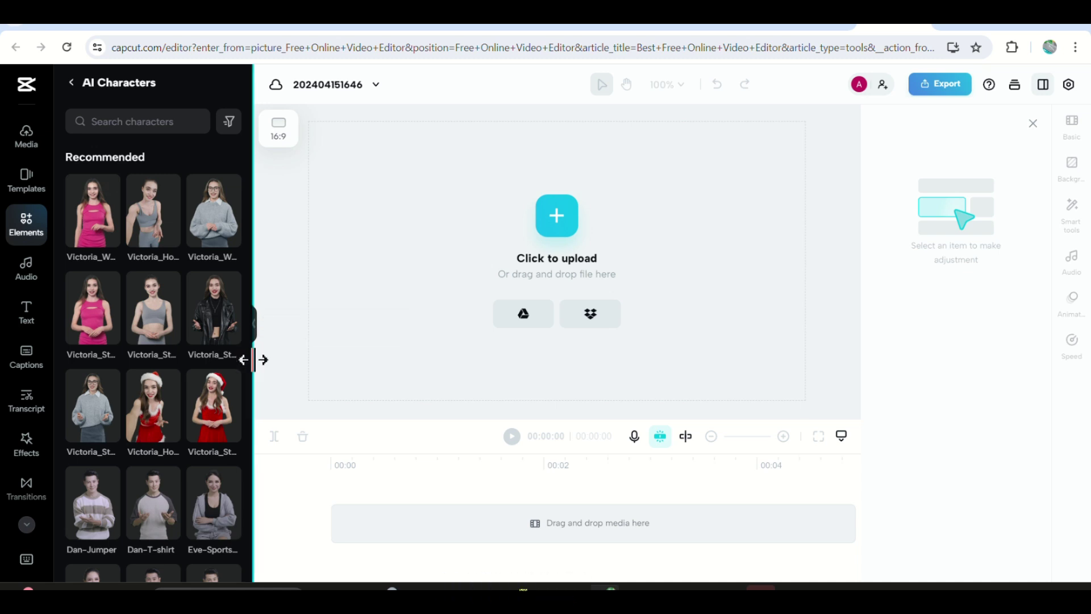
left_click_drag(260, 358, 370, 353)
left_click_drag(591, 370, 724, 390)
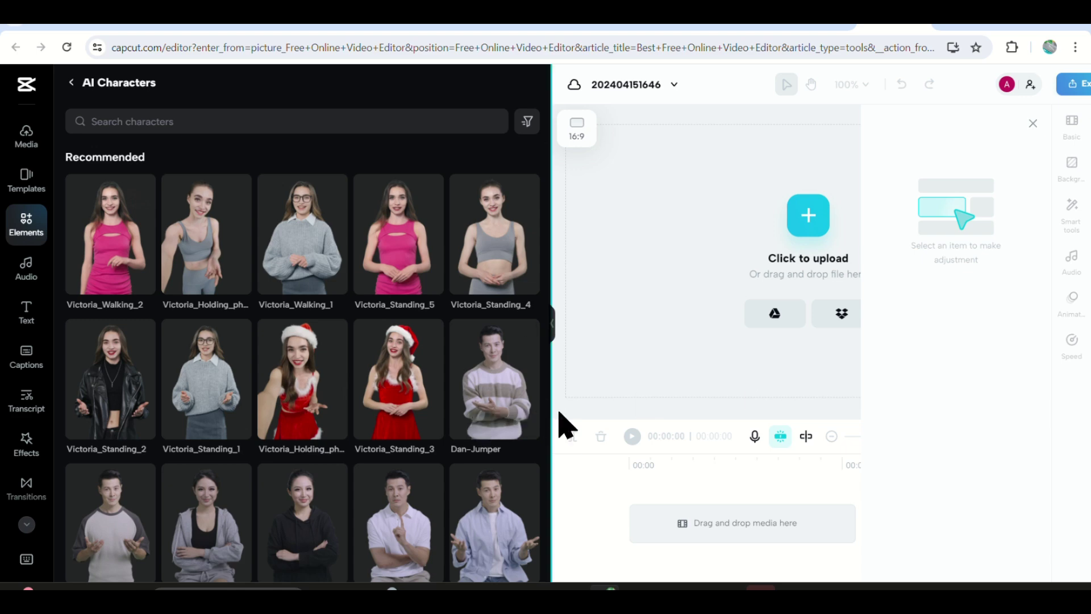
scroll(549, 437, "down", 10)
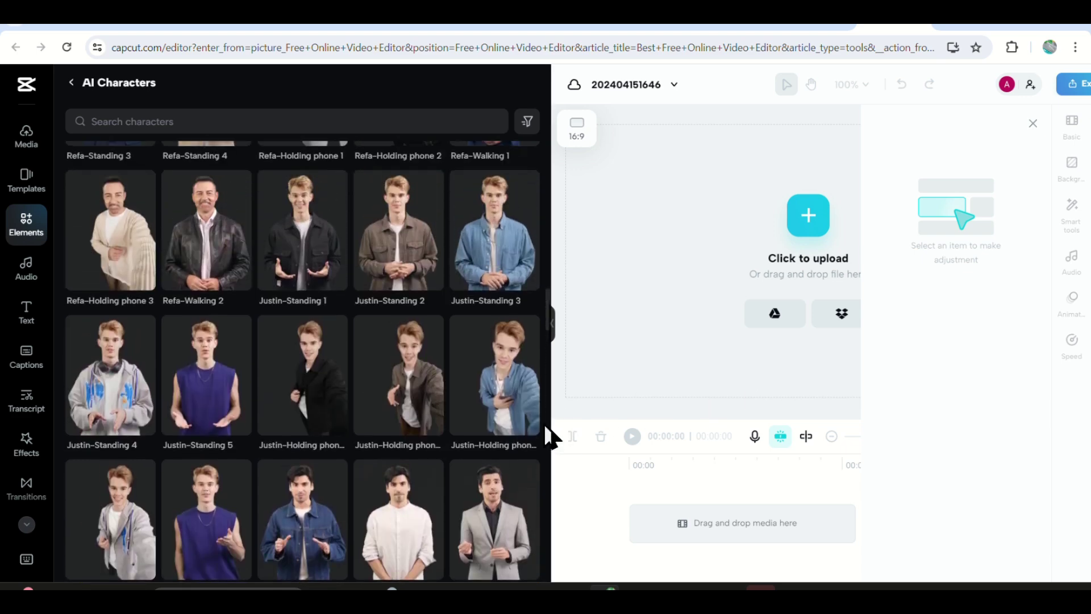
- Preview the Justin characters and add Justin-Standing 5 to the timeline
left_click(336, 283)
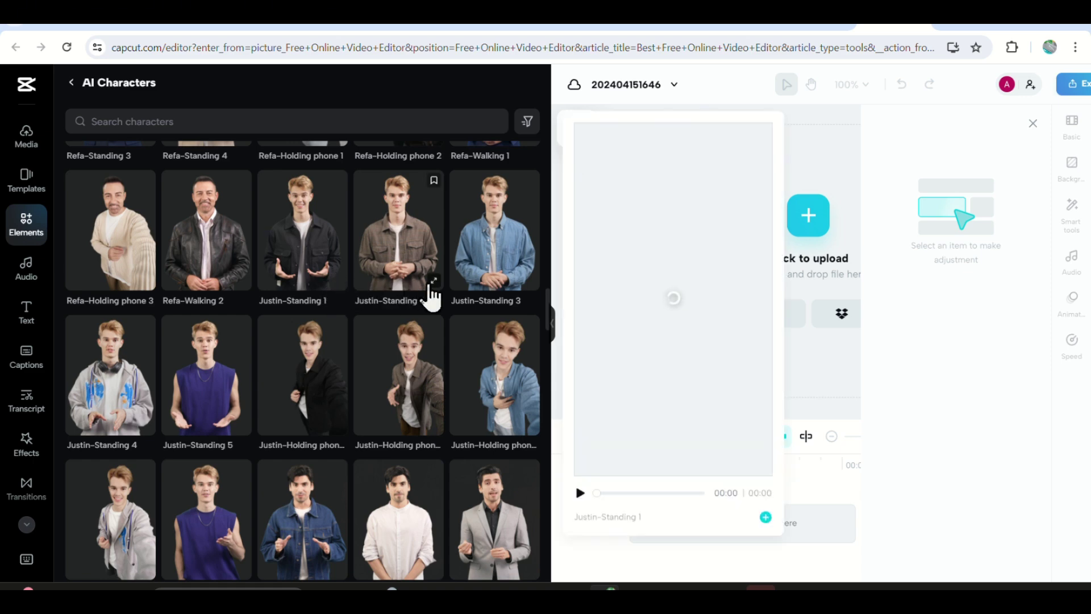
left_click(432, 284)
left_click(244, 433)
left_click(341, 434)
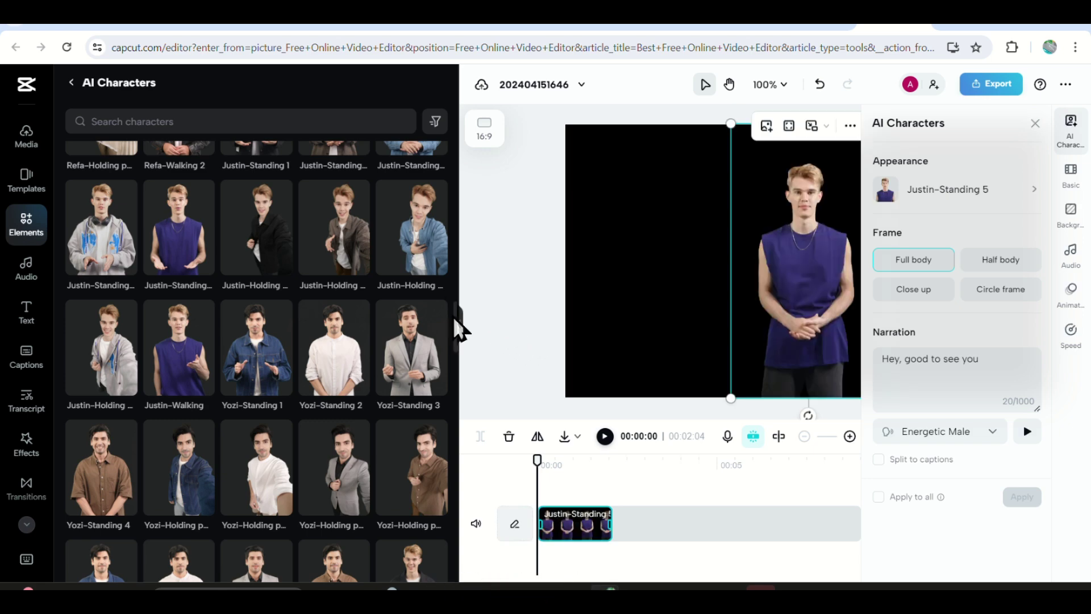
- Narrow the character library to give the canvas more room and choose the 16:9 aspect ratio
left_click_drag(463, 390, 341, 389)
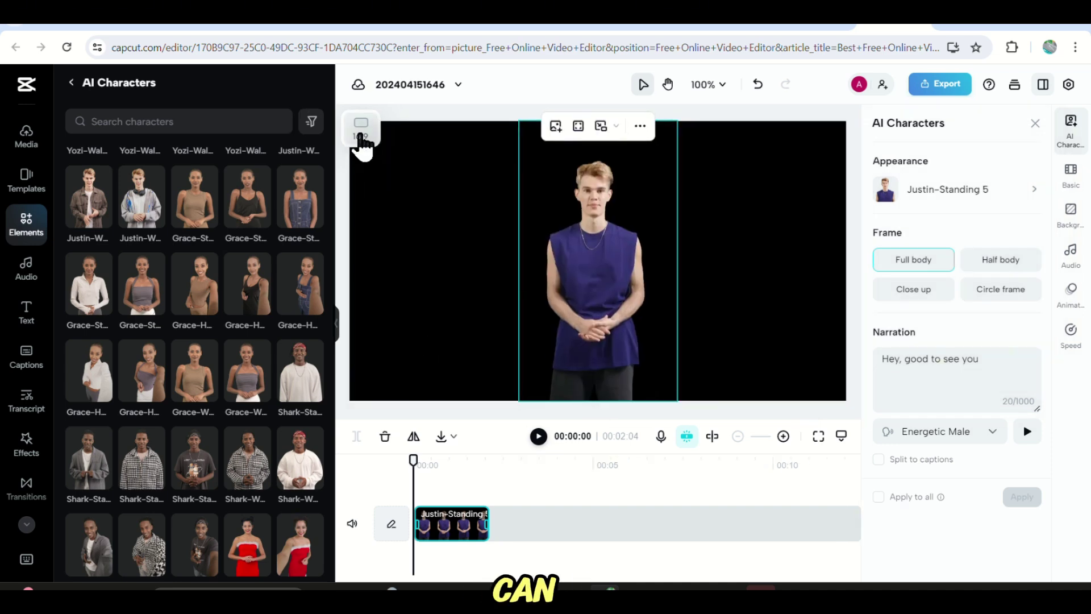
left_click(361, 137)
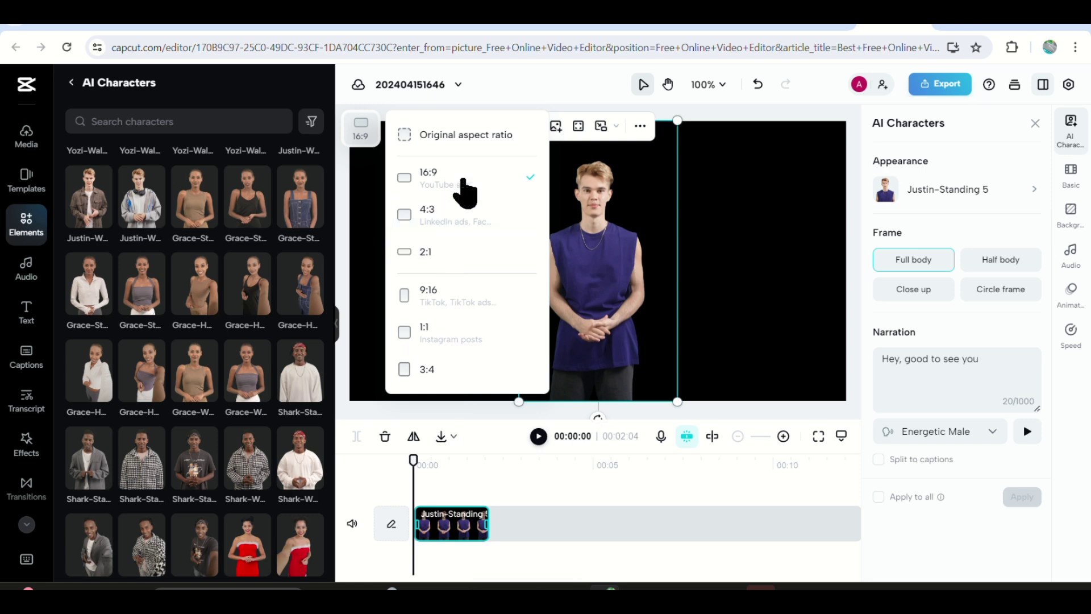
left_click(464, 188)
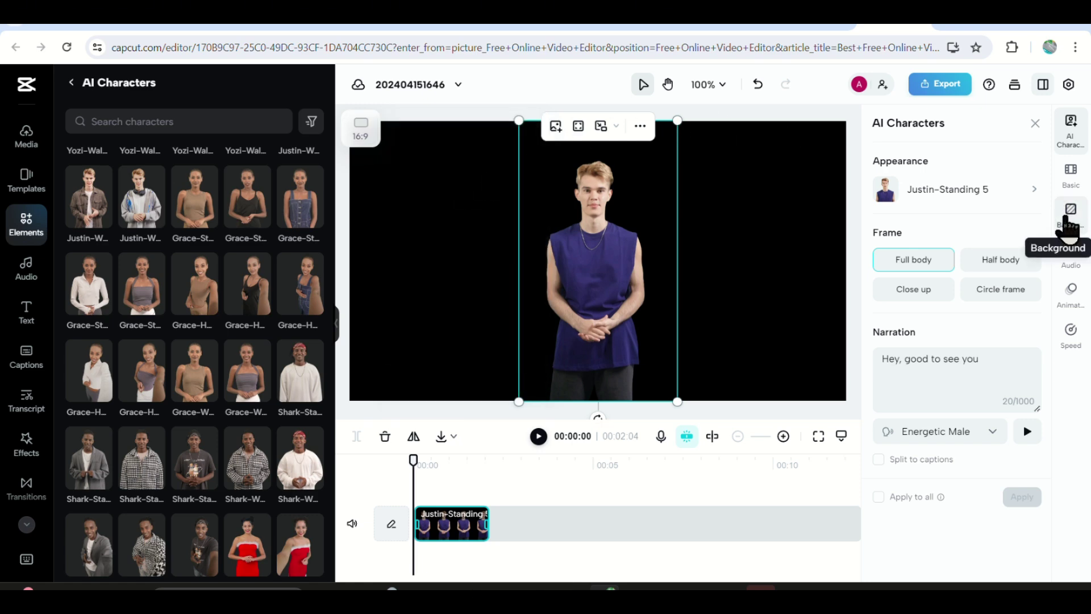
- Try a dark green background color behind the character and return to the character settings
left_click(1070, 218)
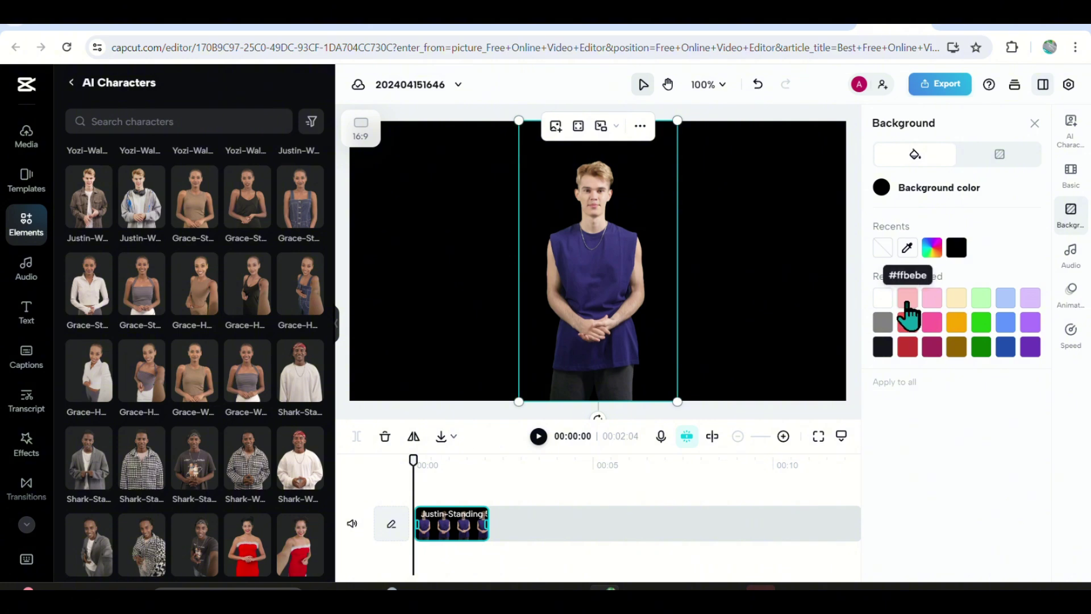
left_click(981, 347)
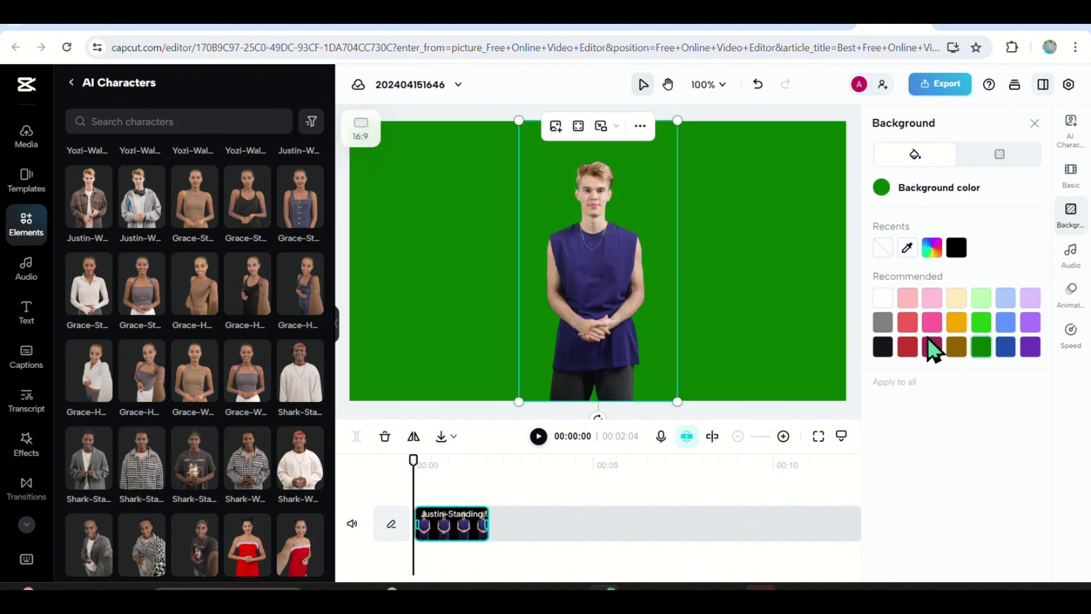
left_click(1072, 145)
left_click(1071, 149)
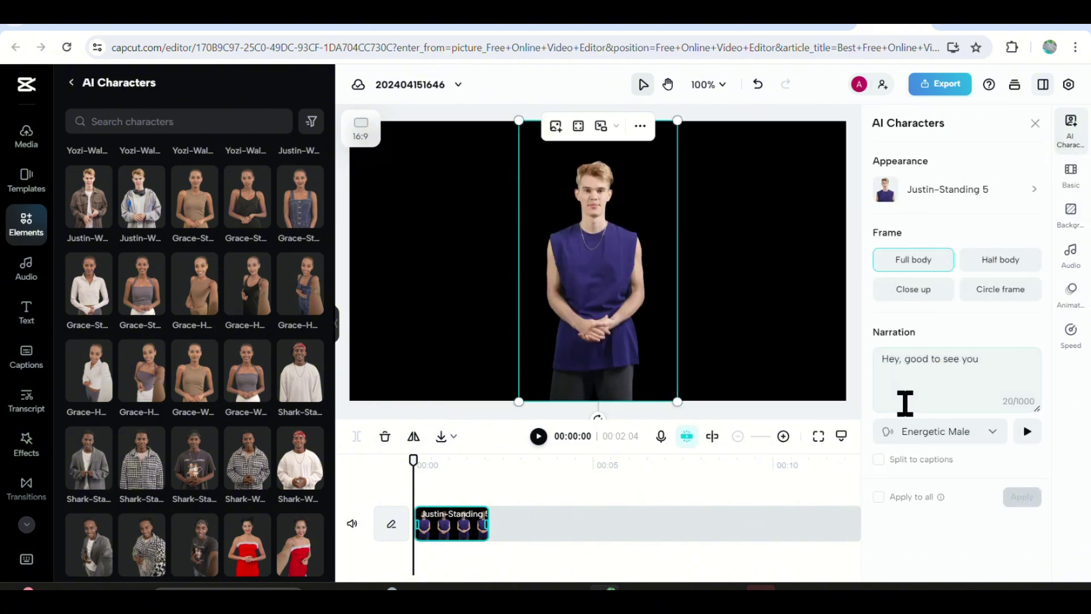
- Clear the character's default narration text and choose the Storyteller Male voice
left_click(905, 403)
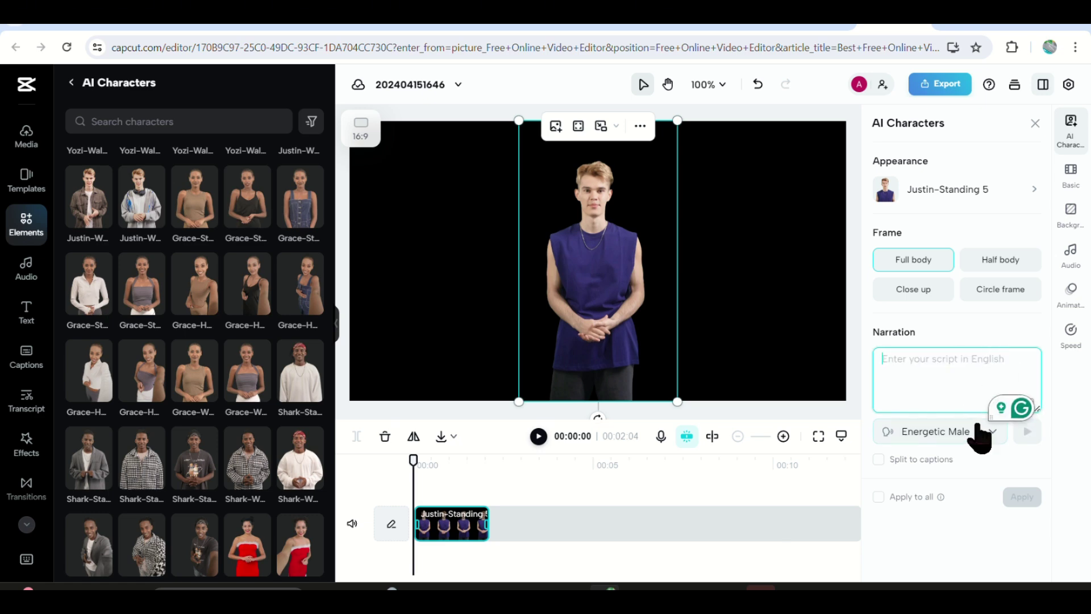
left_click(985, 440)
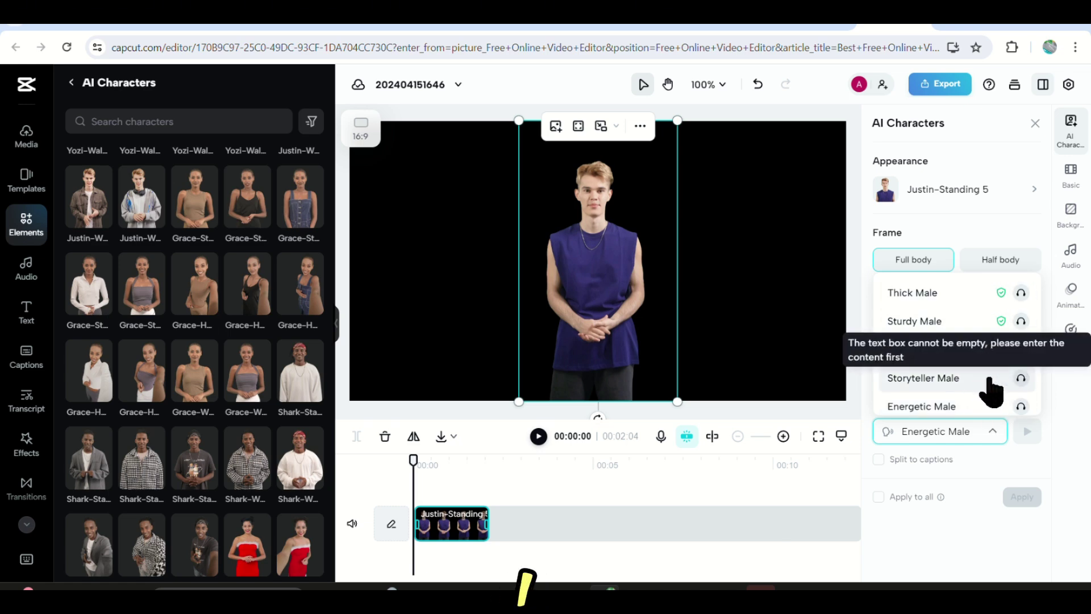
left_click(973, 378)
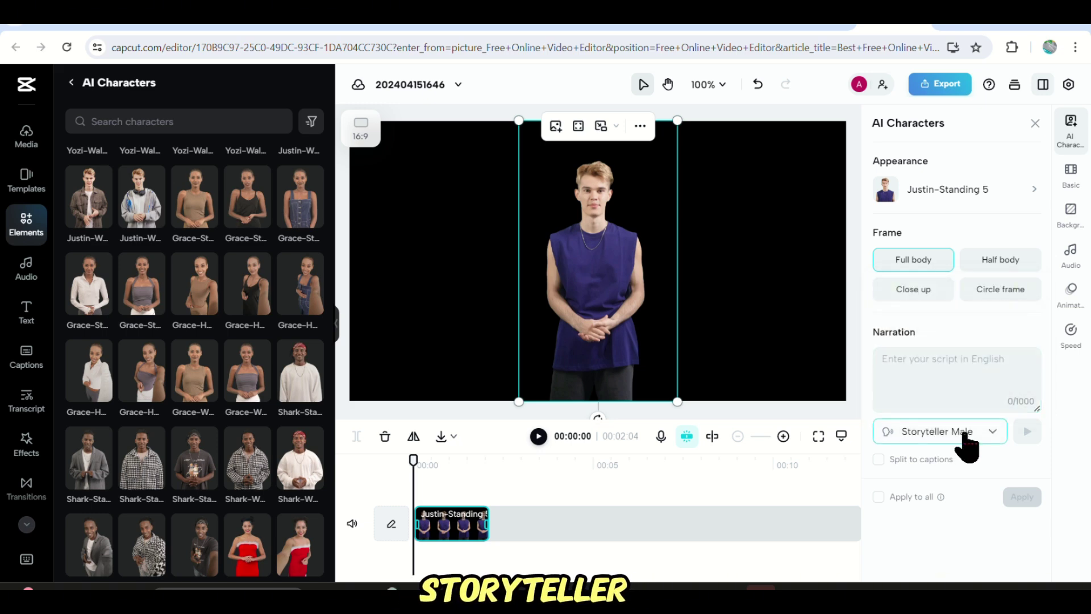
- Write the narration script opening: "who do you think will dies first according to the above image look carefully and tell me"
left_click(906, 357)
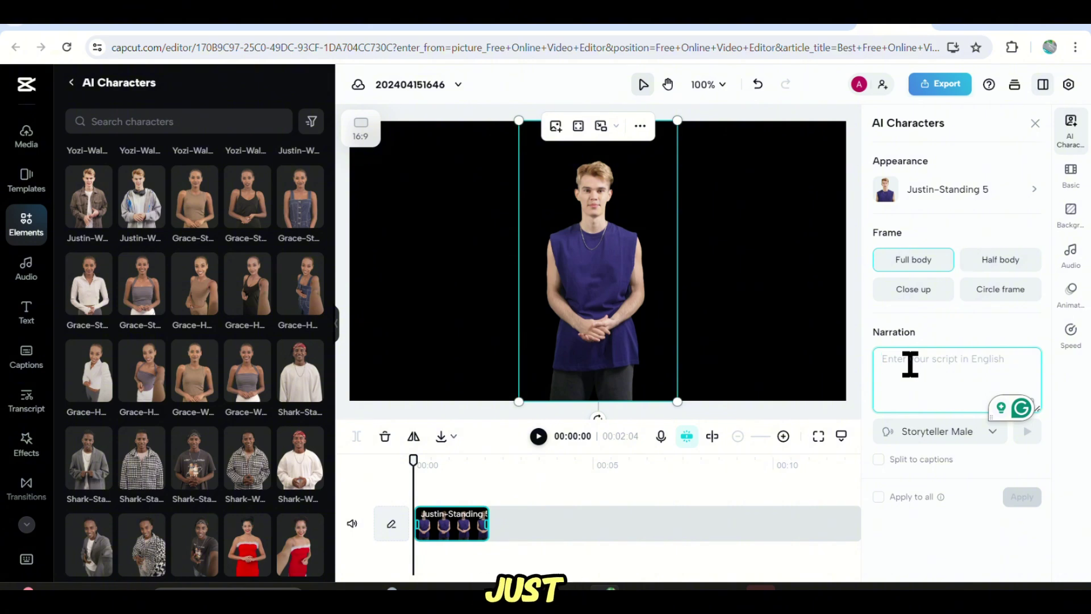
type("who will")
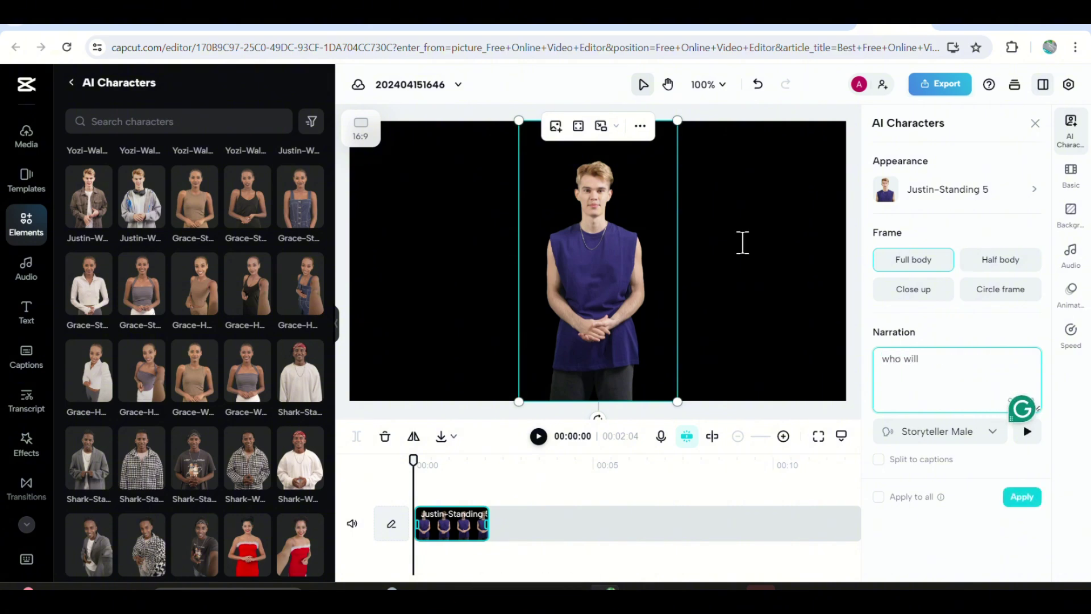
key("ctrl+BackSpace")
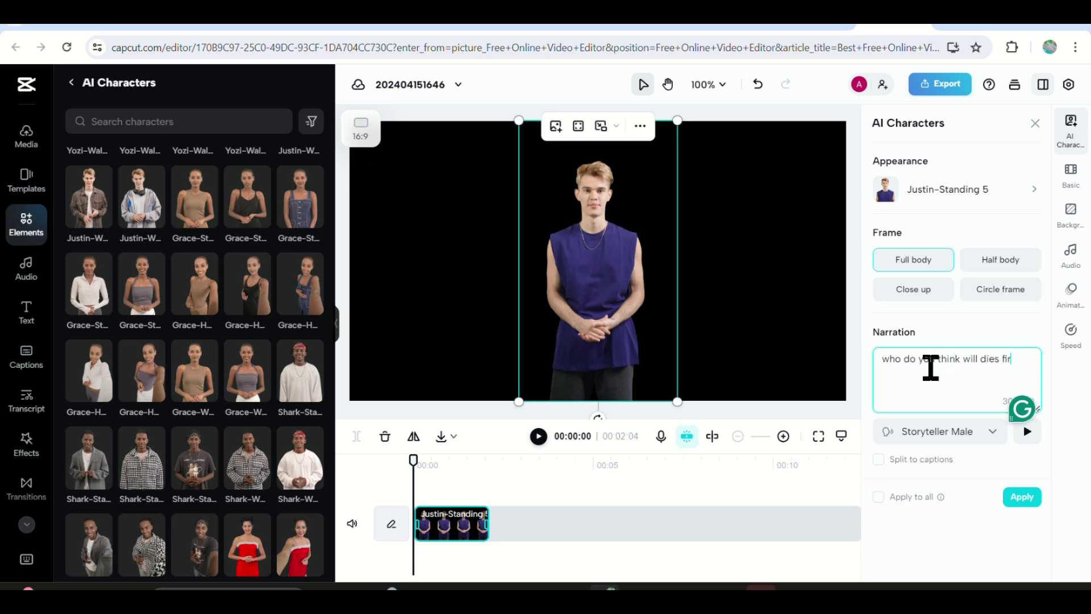
type("do you think will dies first accoeding to the above image look carefully and tell me")
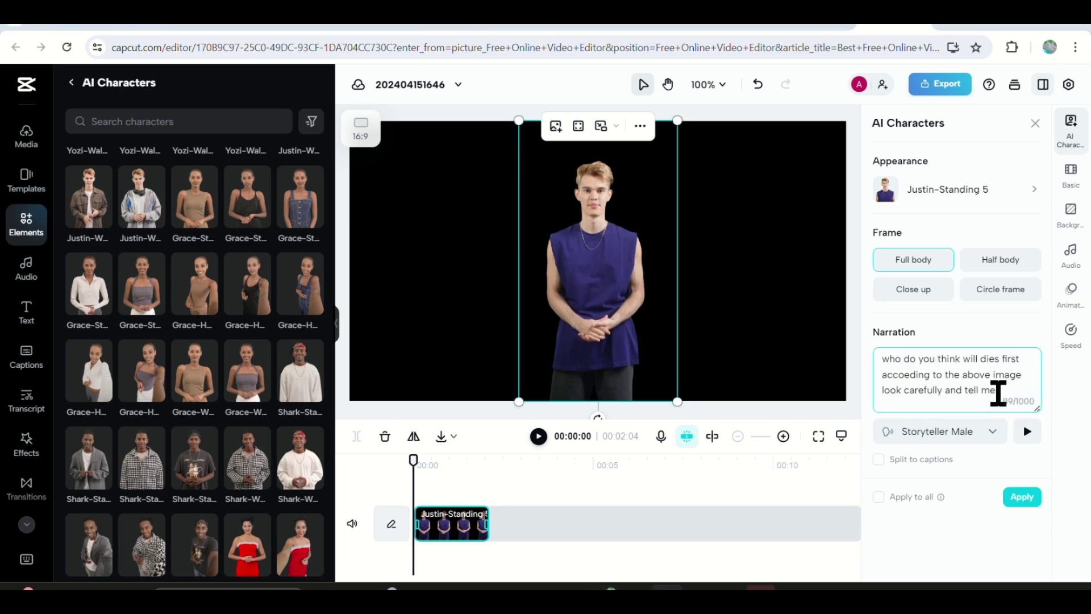
- Replace the narration's last line with "look carefully because this can only be answered by intelligent people"
left_click_drag(997, 389, 881, 392)
key("BackSpace")
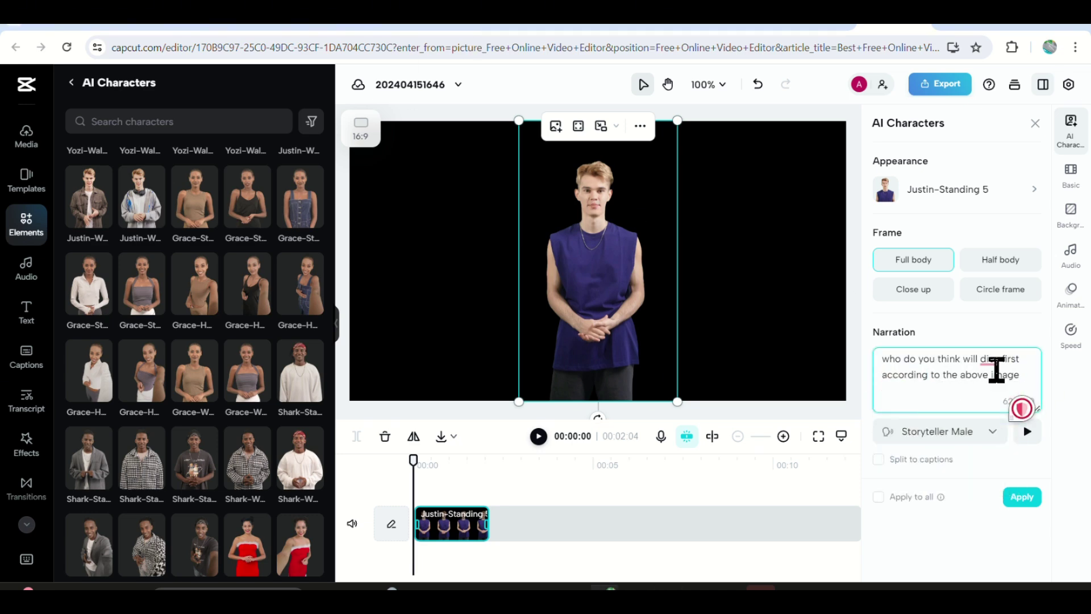
type("ook carefylly because this can o")
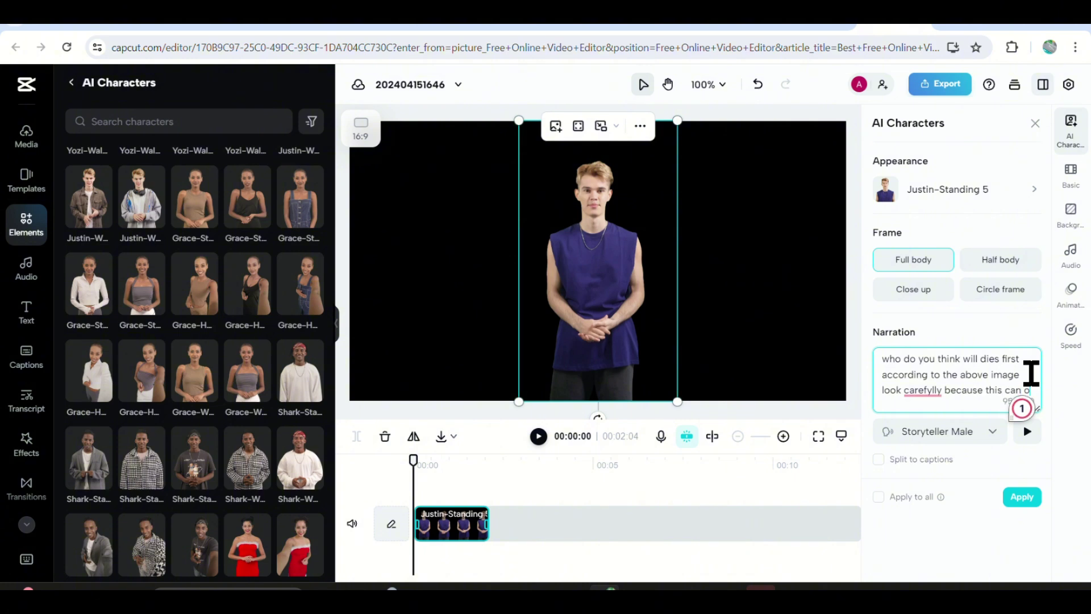
type("nly be answered by intel")
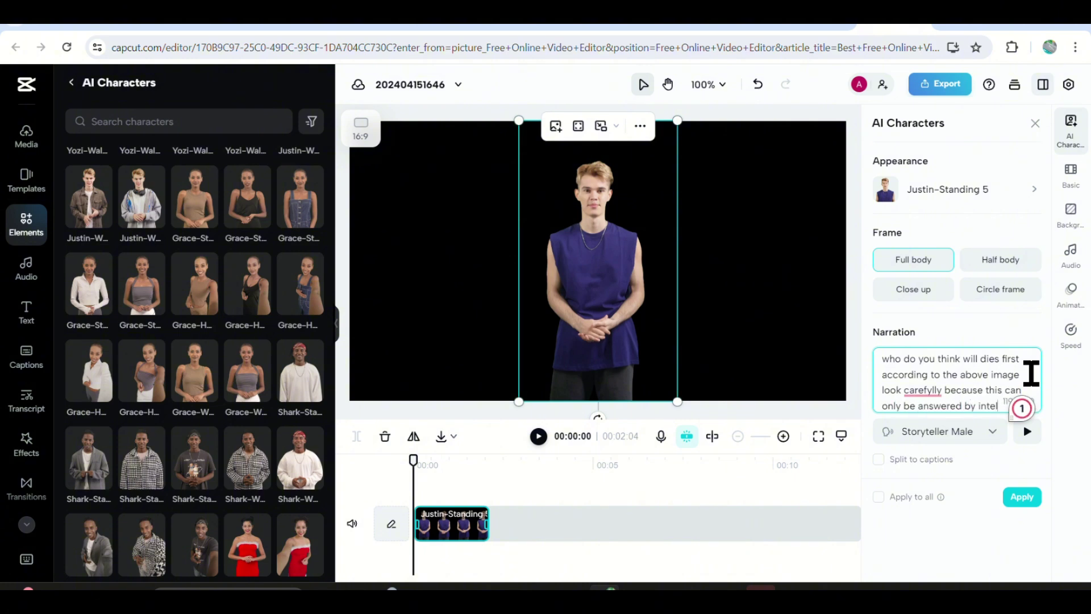
type("iigent peoople, so look c")
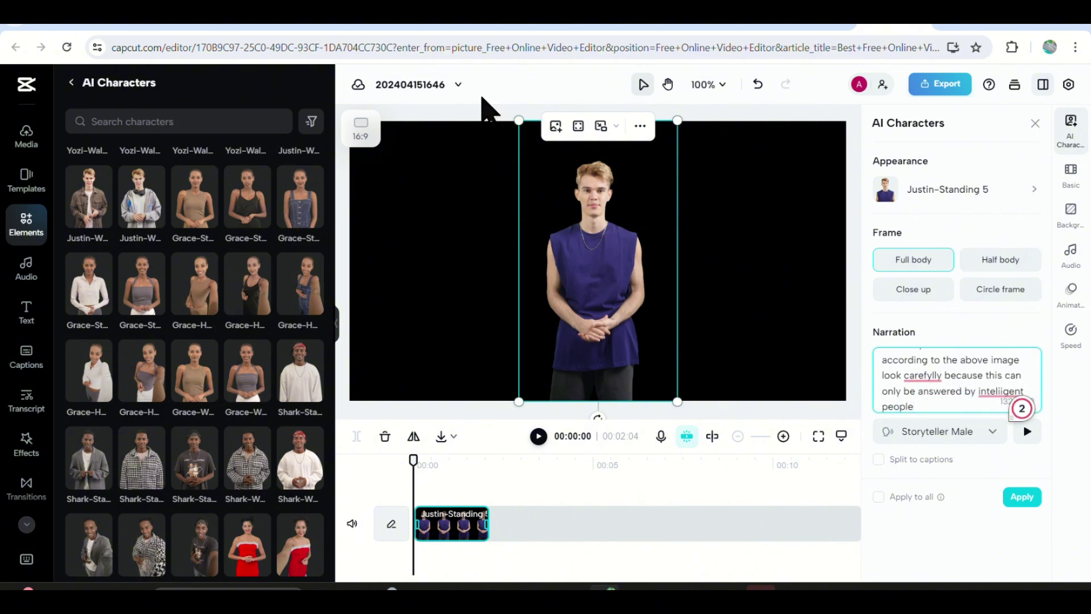
- Continue the narration with "so look carefully and give me the answer i will start the timer now" and begin the line revealing the answer
type("arfully and give me the naswer")
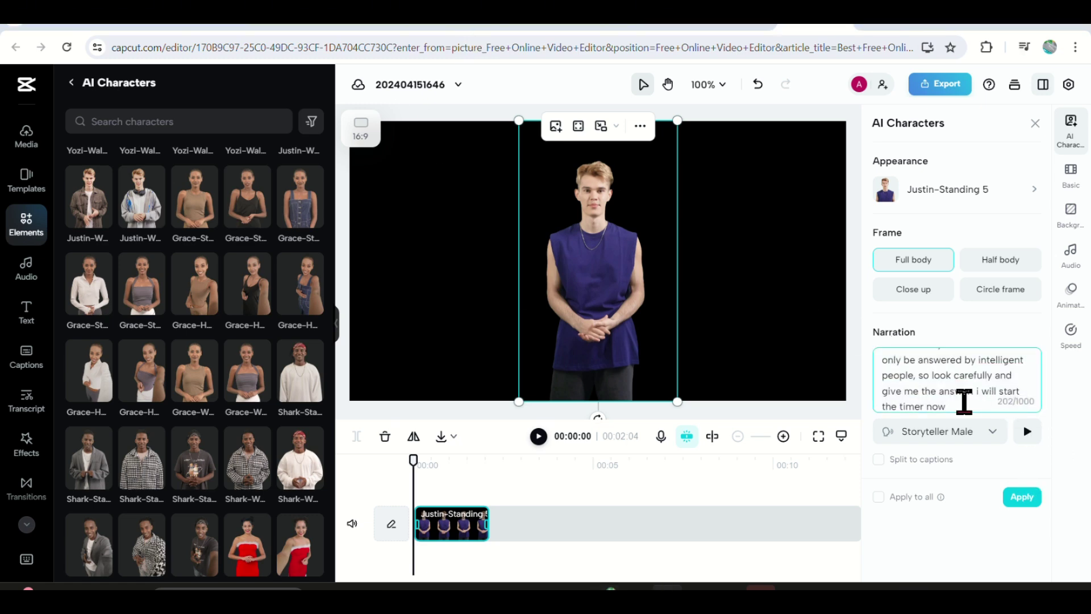
left_click_drag(979, 367, 966, 398)
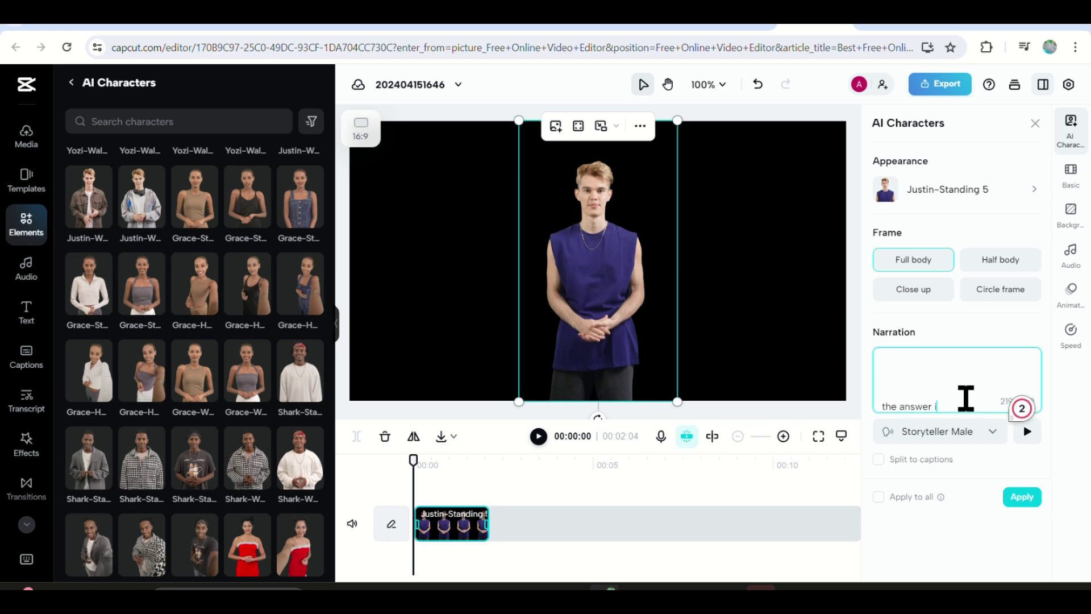
type(". I will start the timer now.")
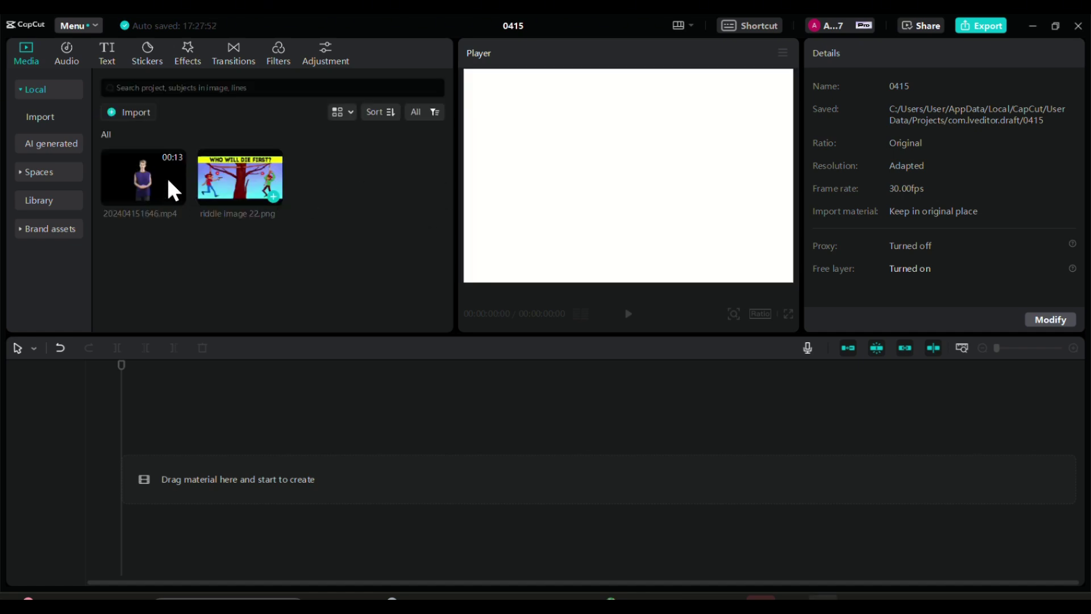
- In the CapCut desktop editor, add 202404151646.mp4 to the timeline and set the project's aspect ratio to 9:16
left_click(166, 177)
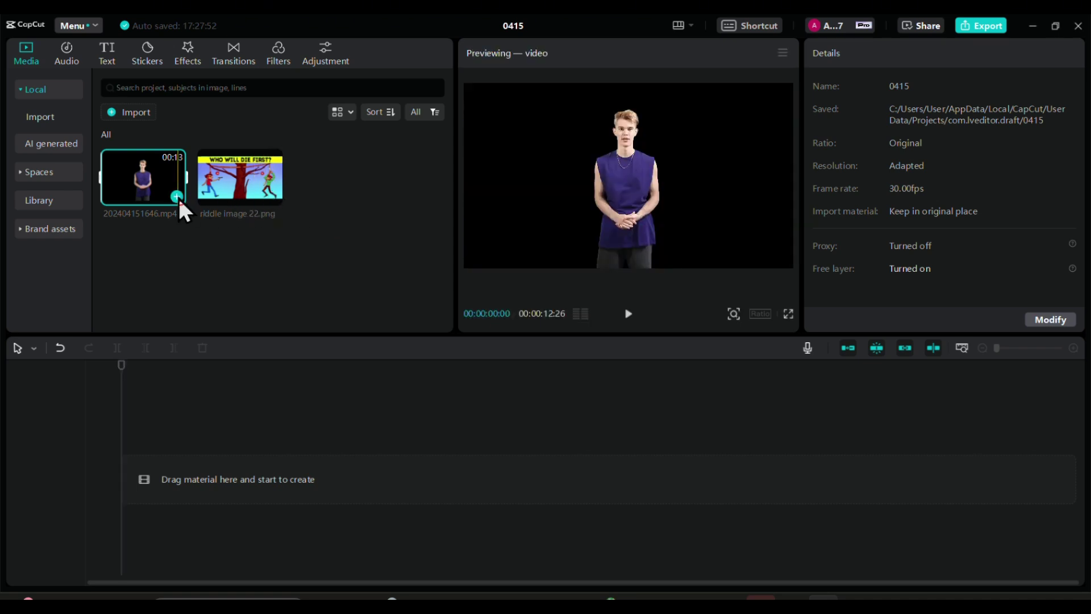
left_click(176, 196)
left_click(760, 314)
left_click(843, 455)
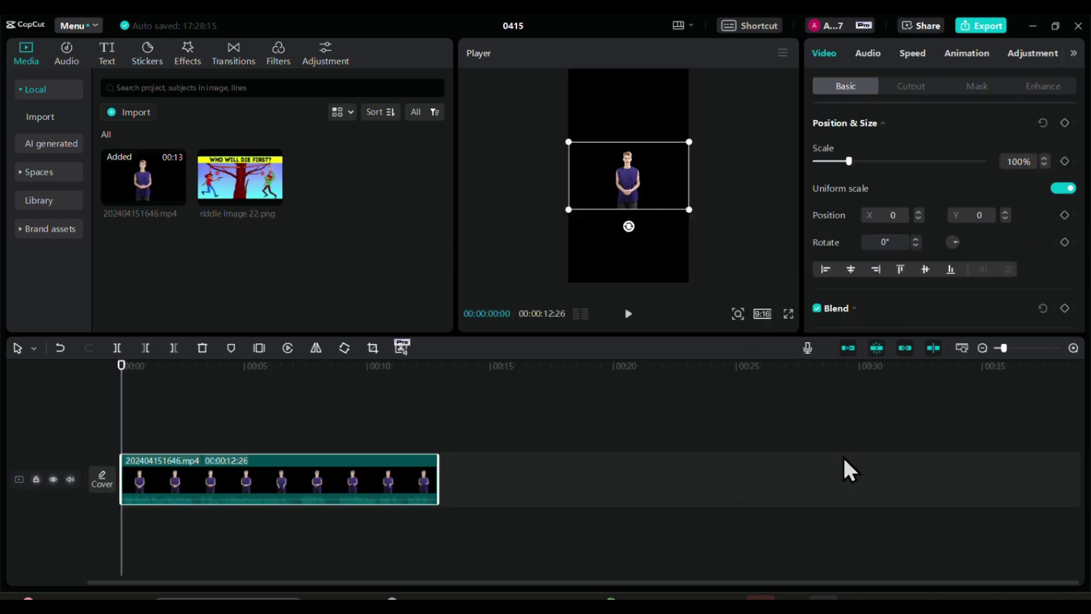
- Lower the character clip to about Y -638 and add riddle image 22.png on a track above it, raised to about Y 766
left_click_drag(645, 214, 650, 238)
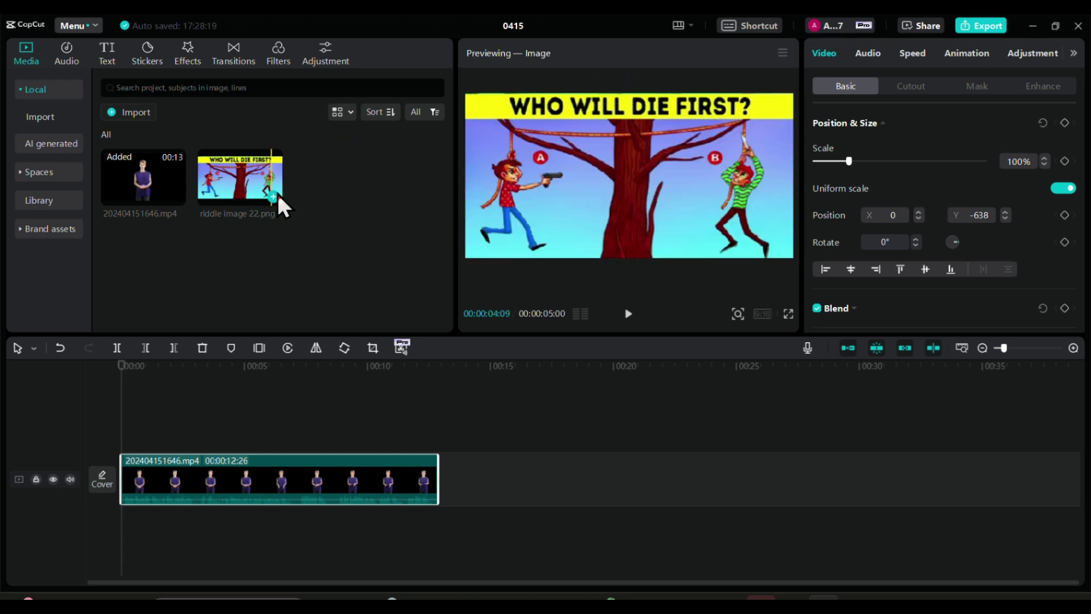
left_click_drag(280, 200, 126, 435)
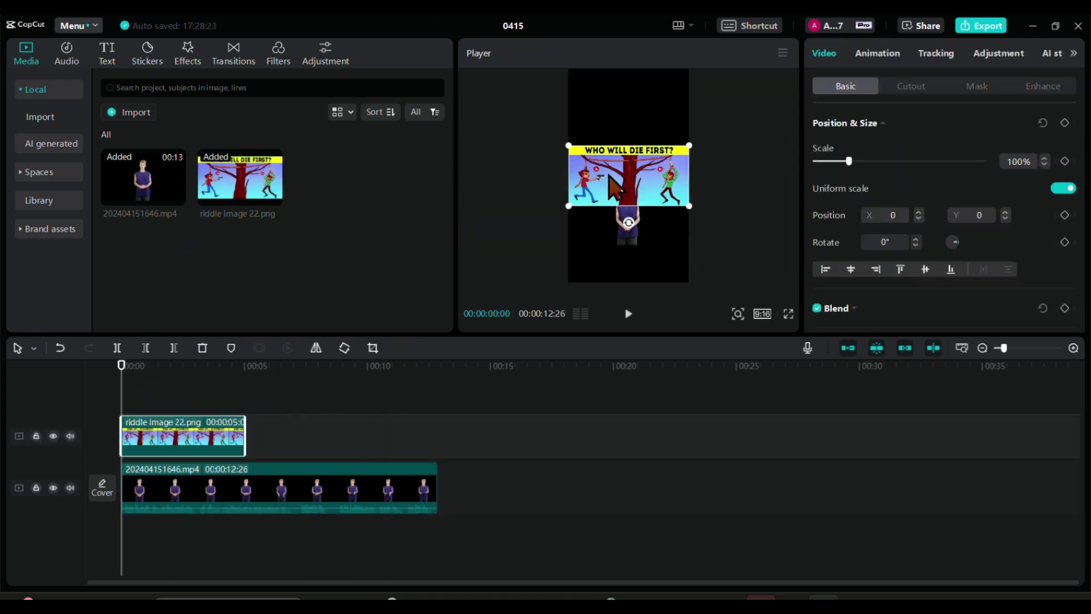
left_click_drag(613, 130, 615, 133)
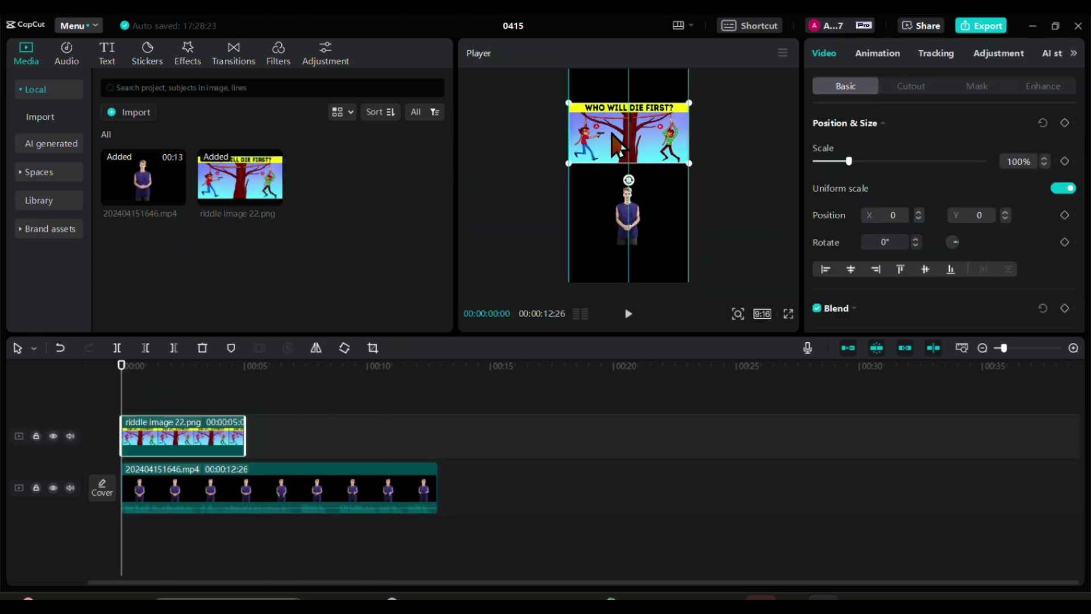
- Enlarge the character clip to about 169% and move it below the riddle image at about Y -890
left_click(309, 492)
left_click_drag(567, 246, 526, 273)
left_click_drag(633, 225, 632, 254)
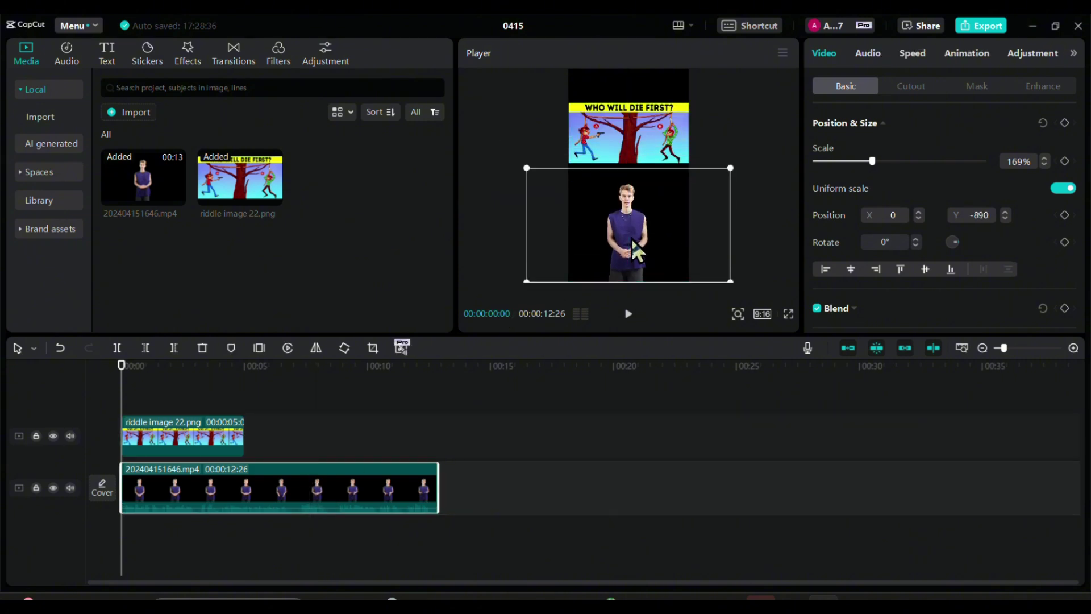
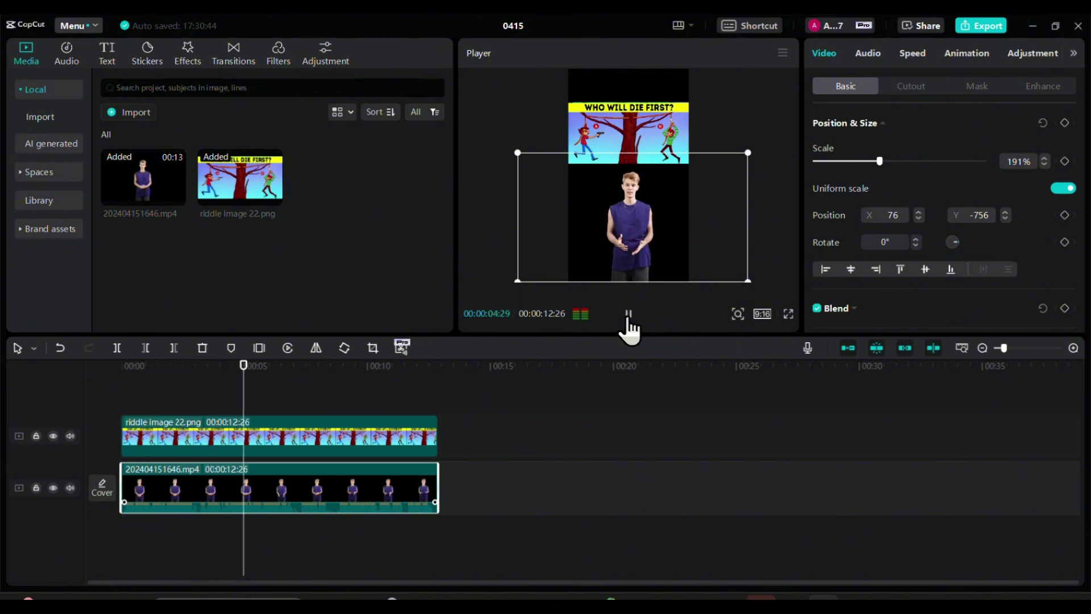
- Split the character clip at 00:00:07:05 and move its second part onto the upper track, after the riddle image
left_click(629, 316)
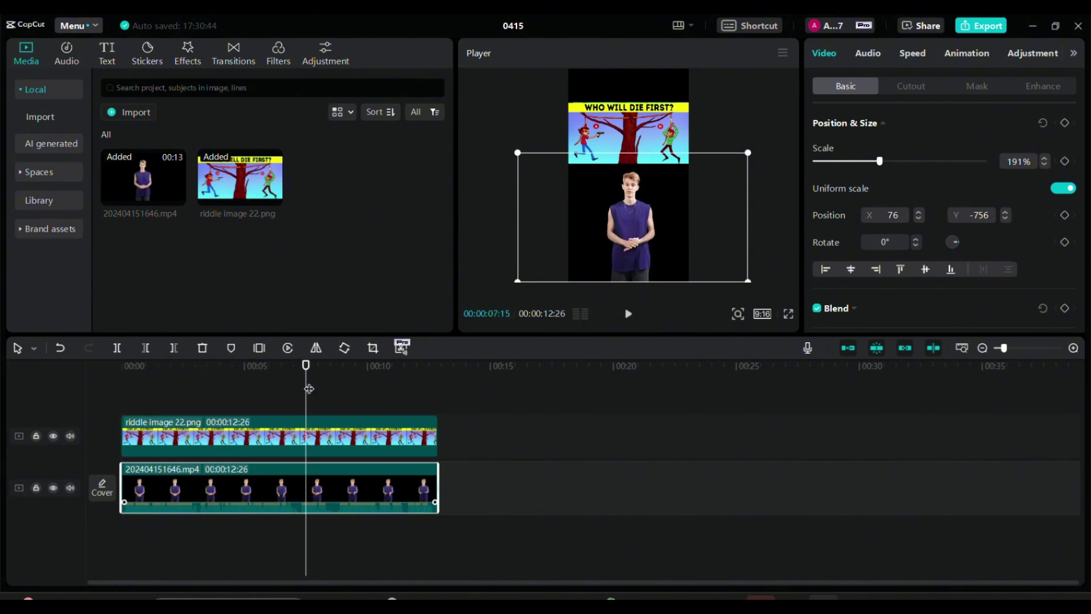
left_click_drag(309, 389, 279, 391)
left_click(628, 316)
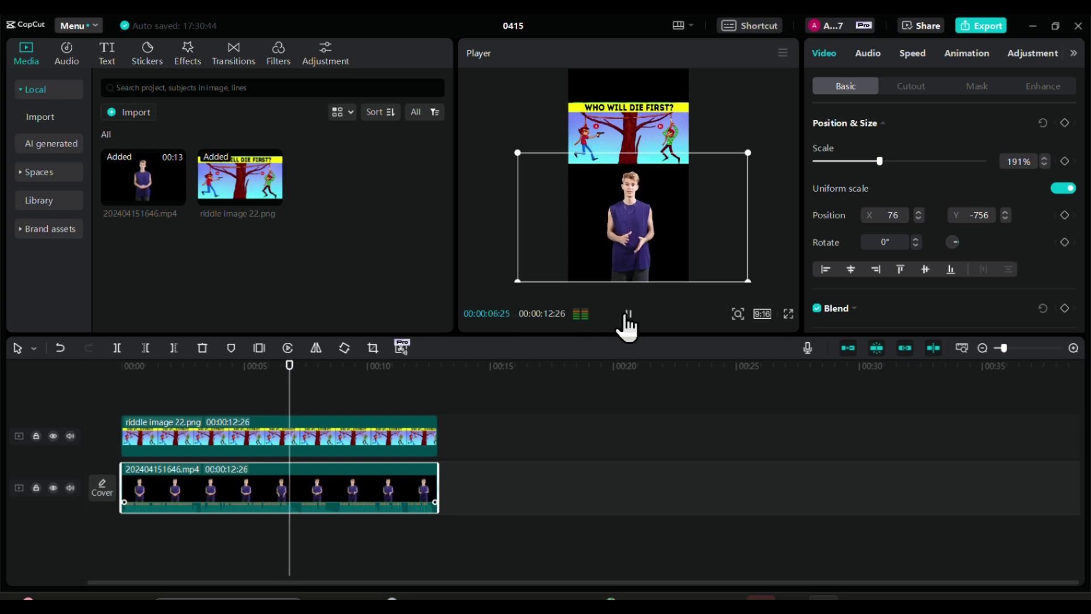
left_click(300, 506)
left_click_drag(333, 500, 536, 453)
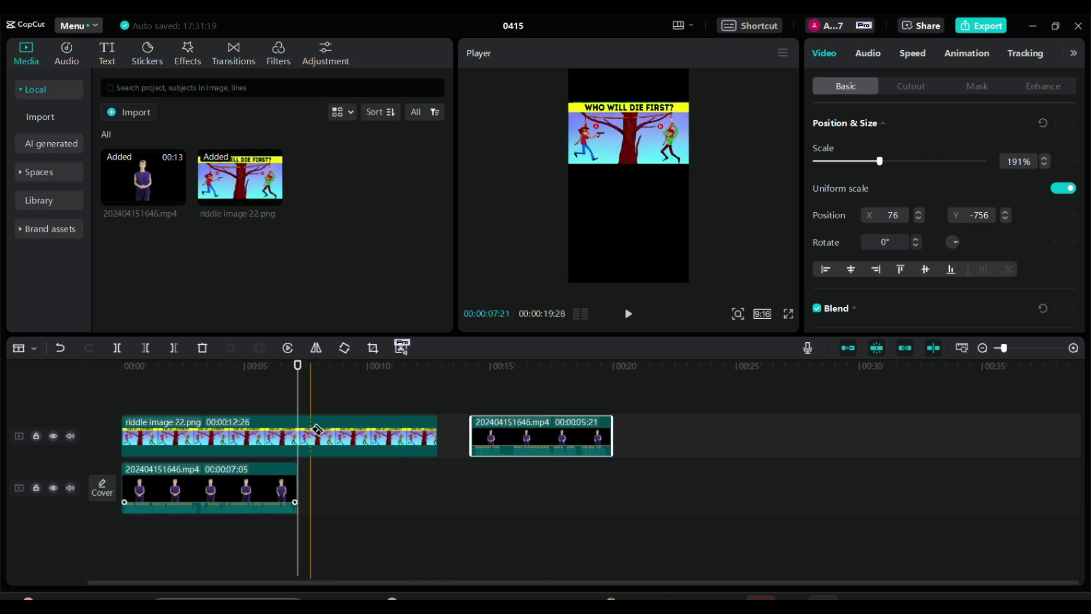
- Split the riddle image at 00:00:07:05, move its second part to the main track and lower it in the frame to about Y 511
left_click(301, 437)
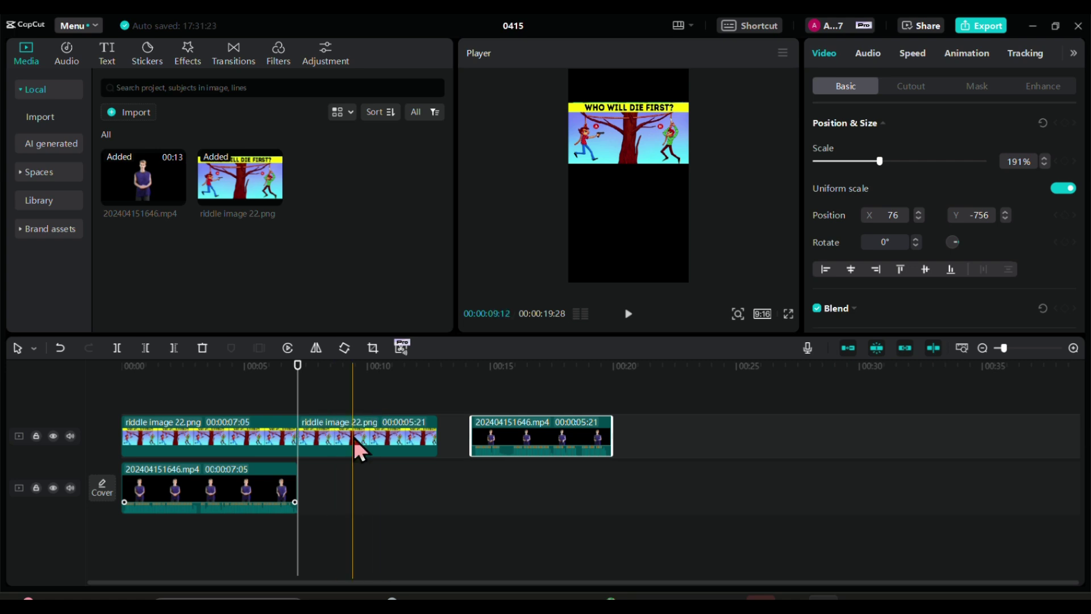
left_click_drag(360, 451, 363, 501)
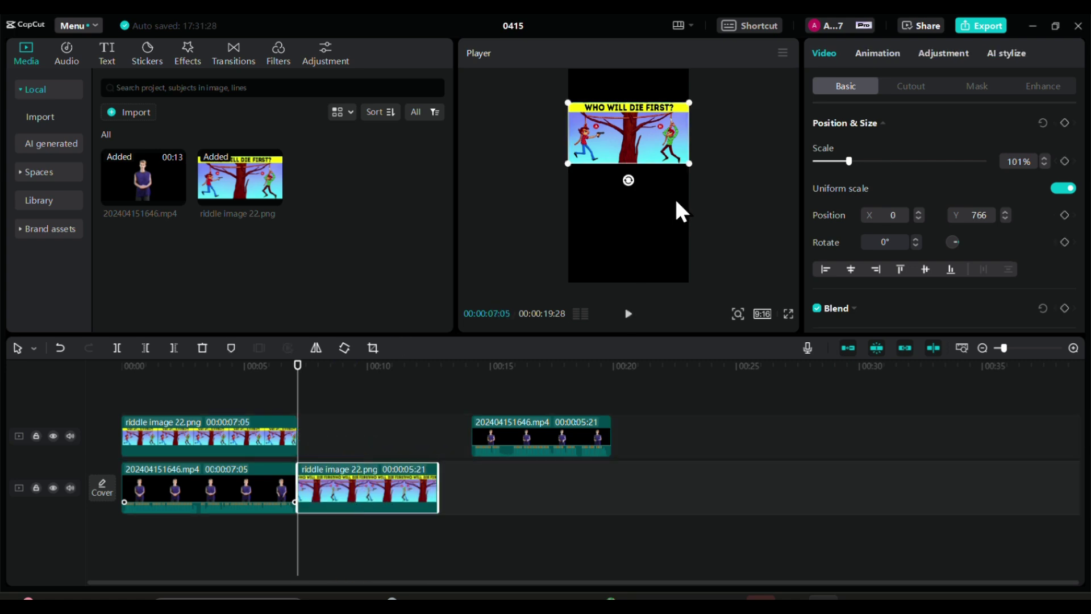
mouse_move(653, 162)
left_mouse_down()
mouse_move(656, 195)
mouse_move(650, 170)
left_mouse_up()
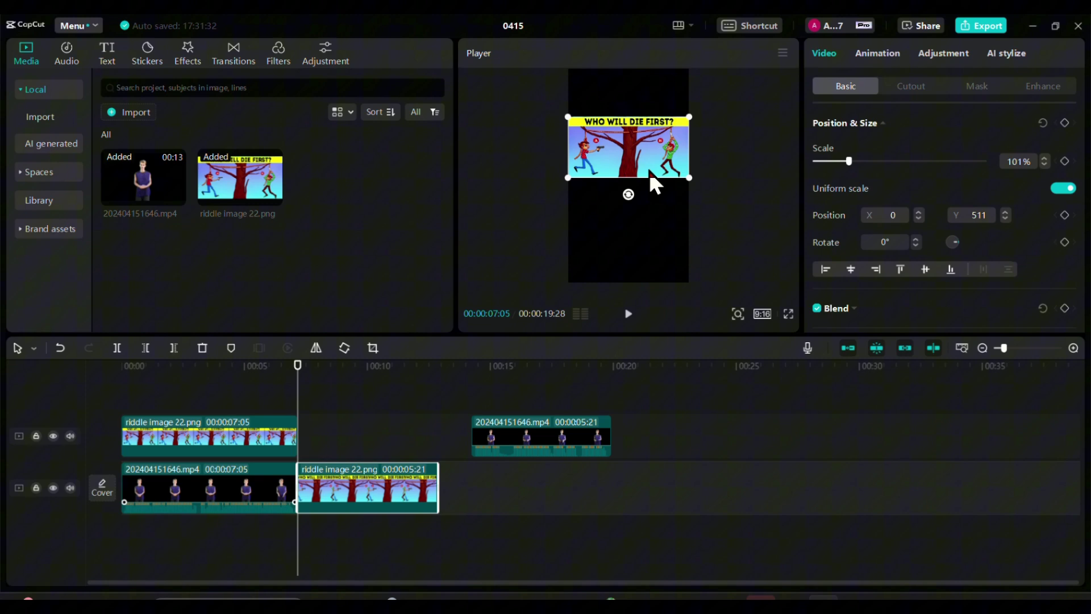
- Search the stock library for "timer", add Countdown Fly after the first character clip, and put the second riddle image segment on the track above it
left_click(48, 200)
left_click(153, 89)
type("ti")
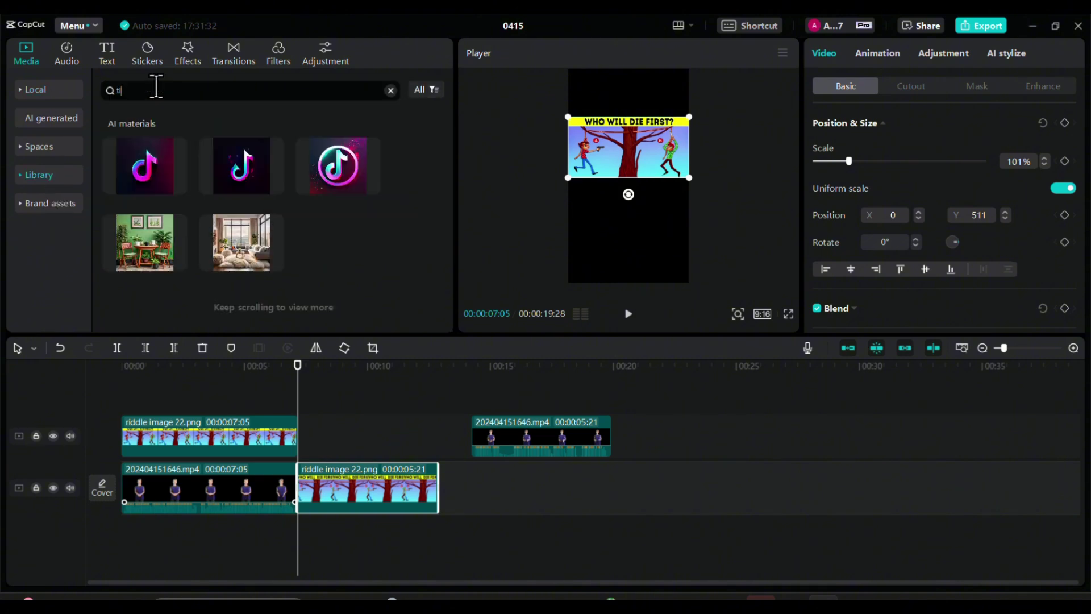
type("mer")
key("Return")
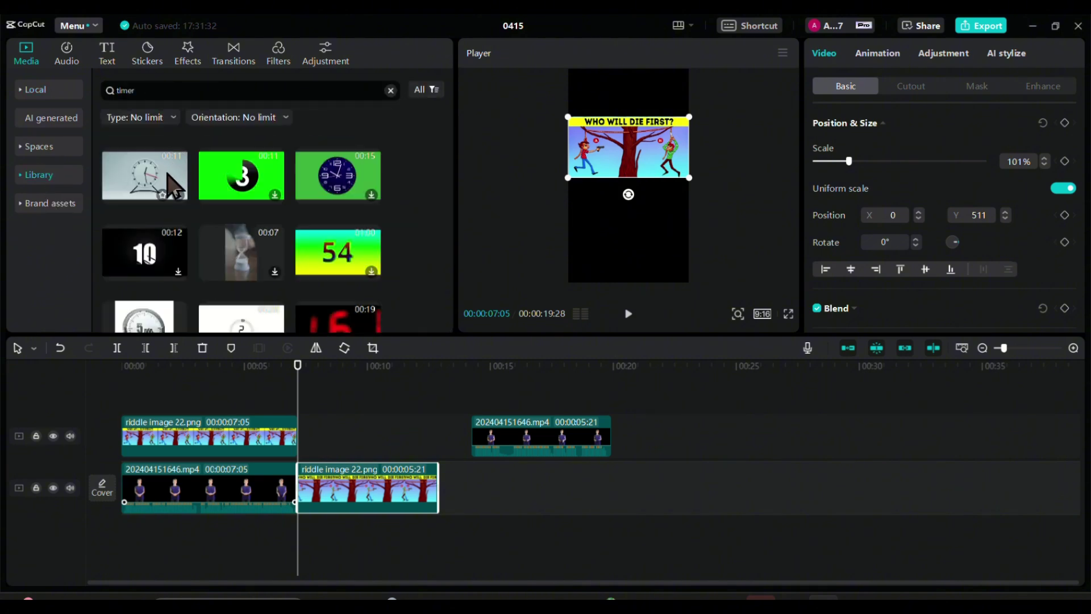
left_click_drag(161, 248, 476, 491)
left_click_drag(398, 489, 397, 436)
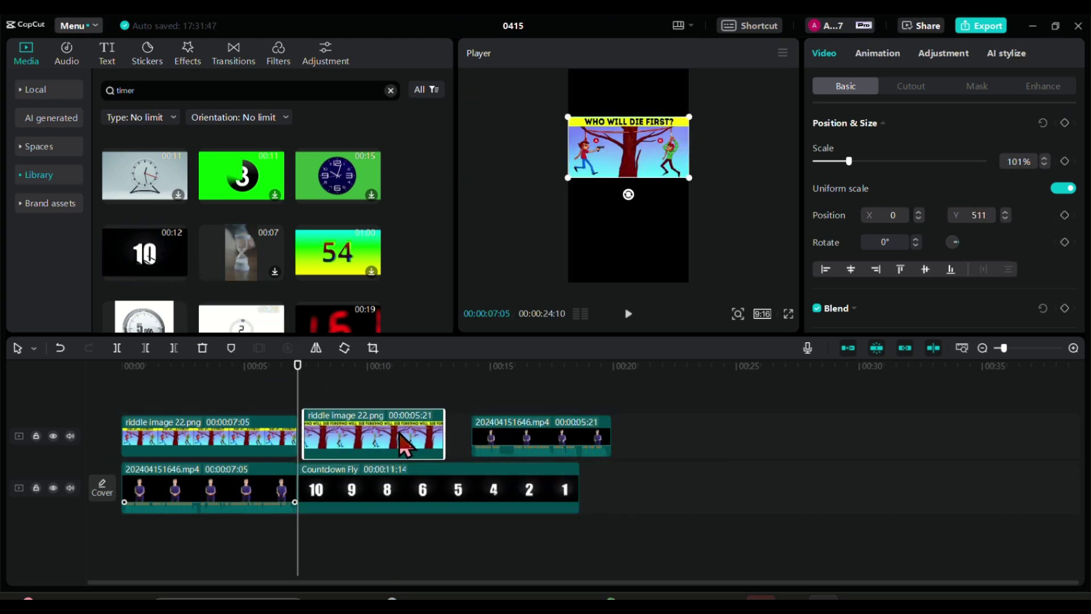
- Move the countdown below the riddle image to about X 70, Y -855 and preview it together with the image
left_click(448, 475)
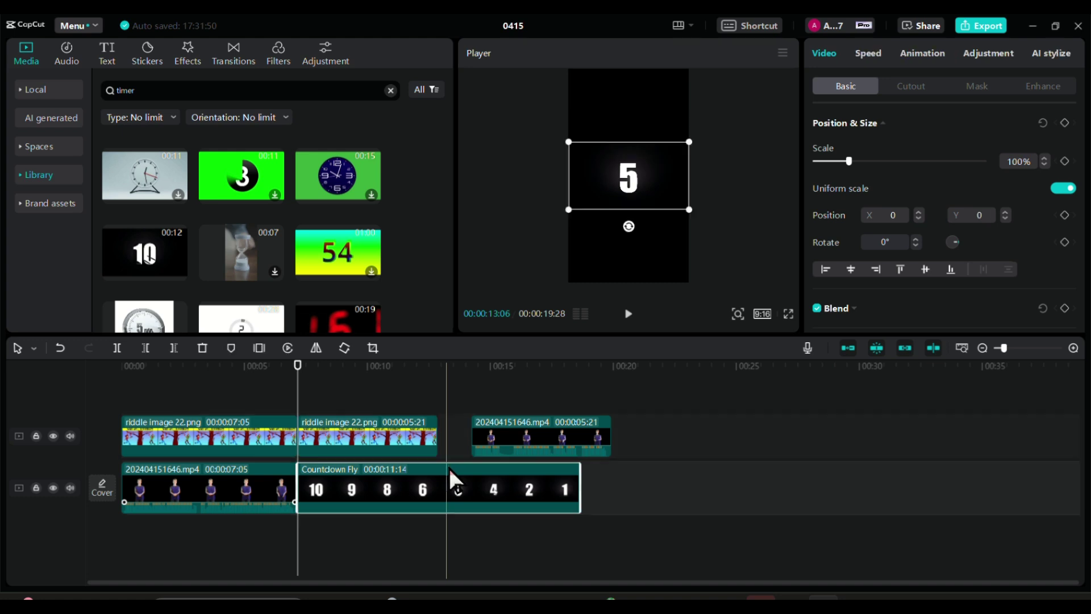
left_click_drag(612, 213, 616, 259)
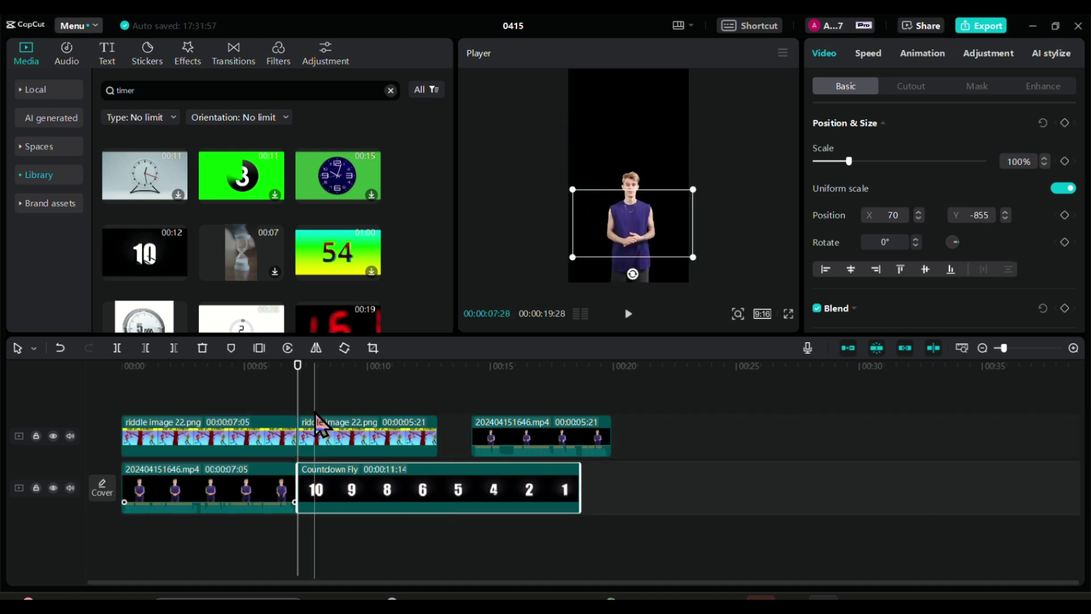
left_click(628, 314)
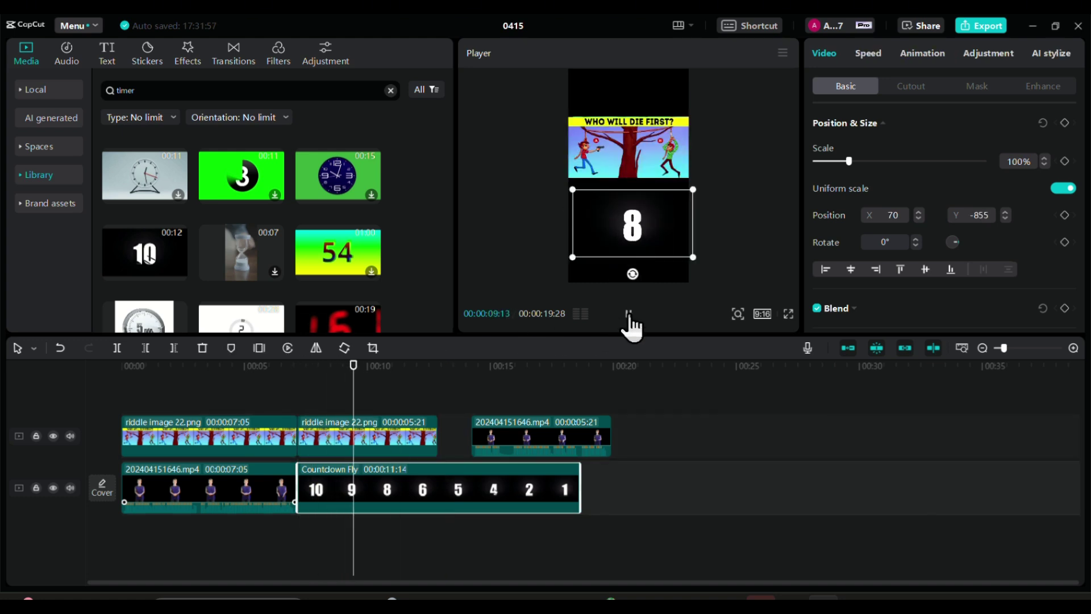
left_click(627, 318)
left_click(297, 377)
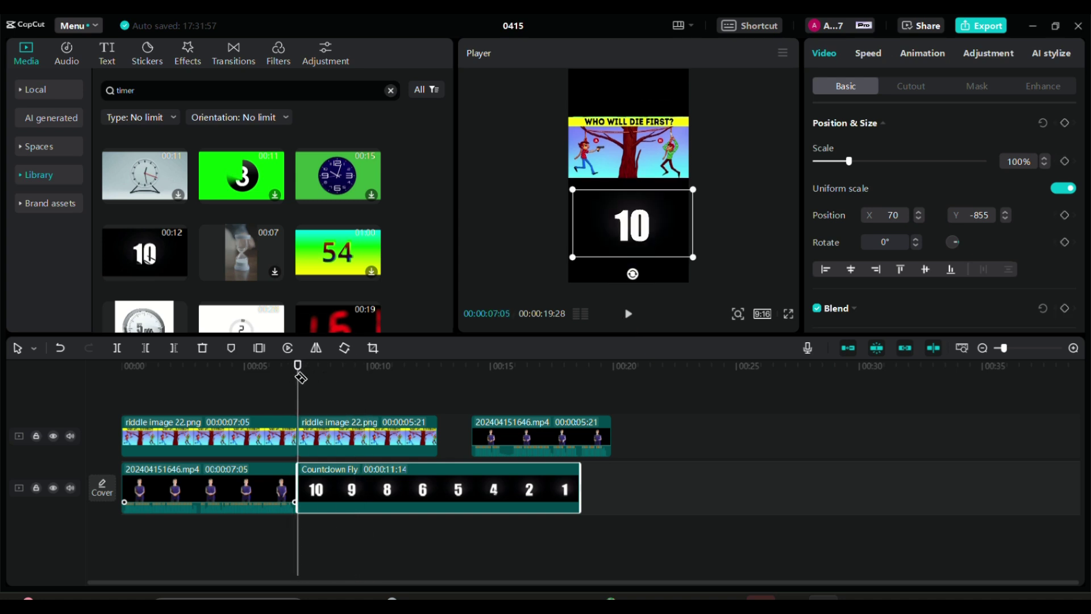
- Place the second character clip directly after the countdown and extend the second riddle image segment to that clip's end
left_click_drag(529, 432, 640, 475)
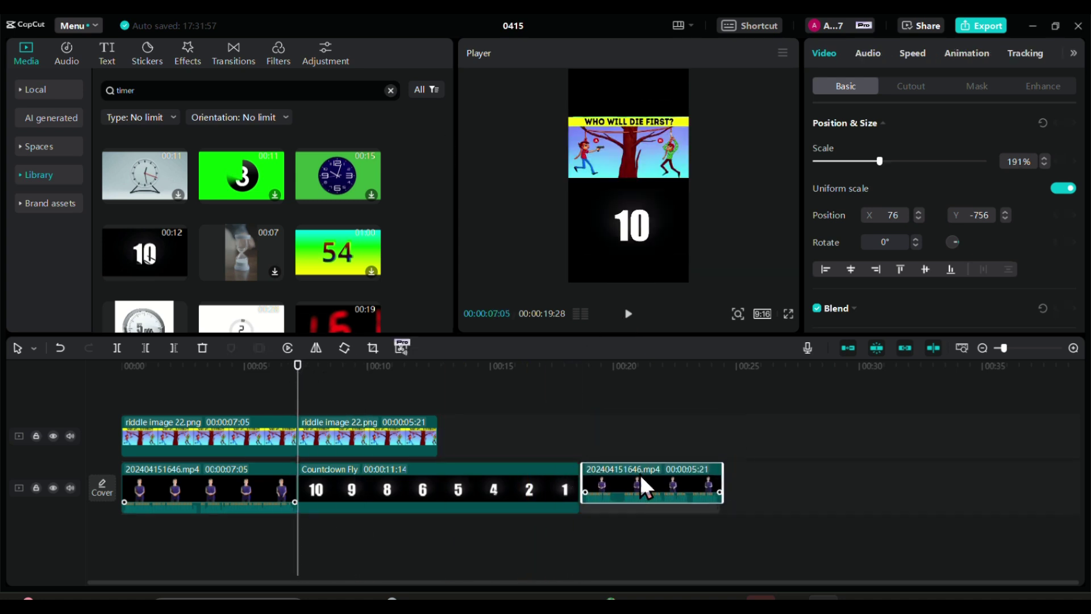
left_click(435, 438)
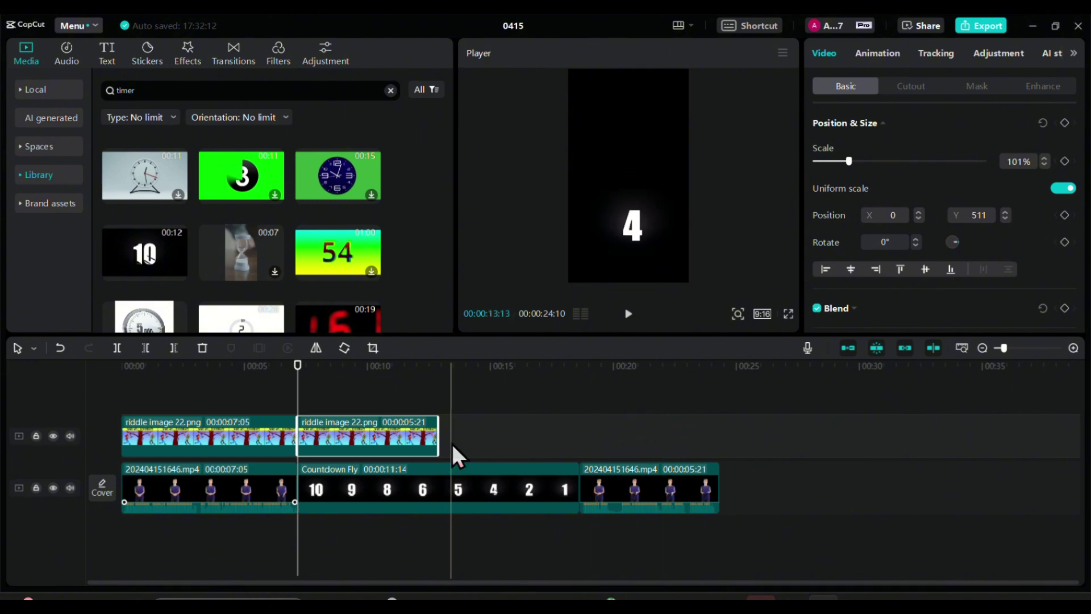
left_click_drag(438, 438, 726, 423)
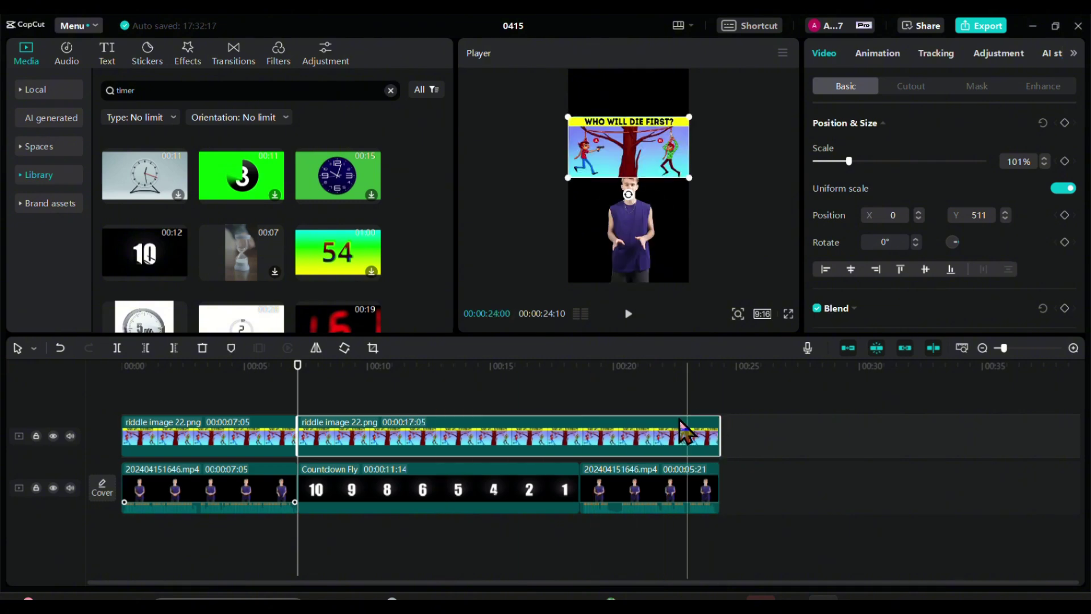
- Search the music library for "ticking clock", audition the clock sounds, and add Big clock tick(809500) at the start of the countdown
left_click(73, 61)
left_click(163, 86)
left_click(163, 85)
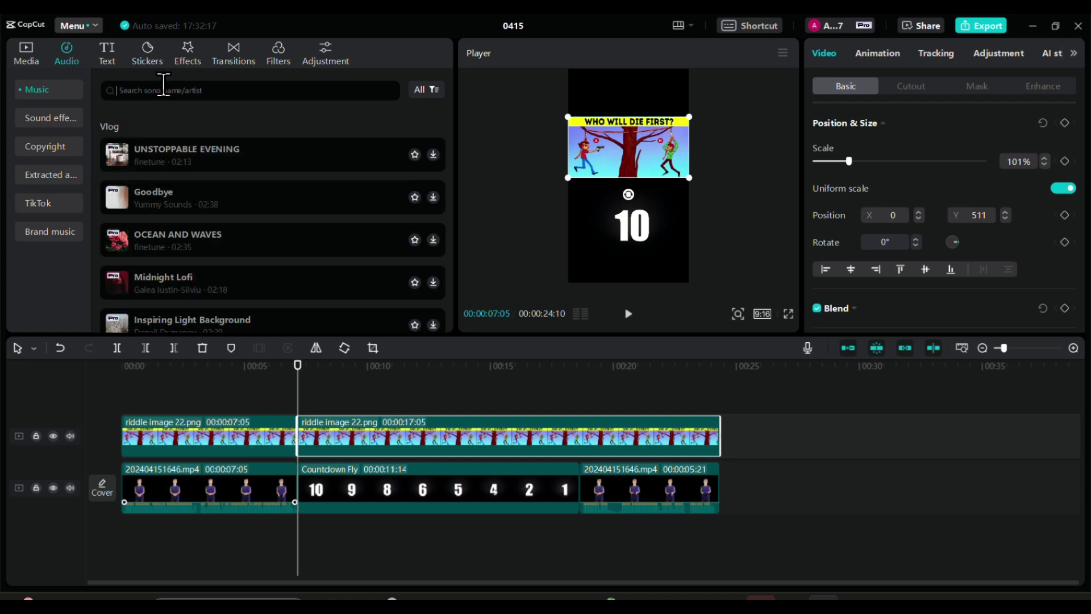
key("Return")
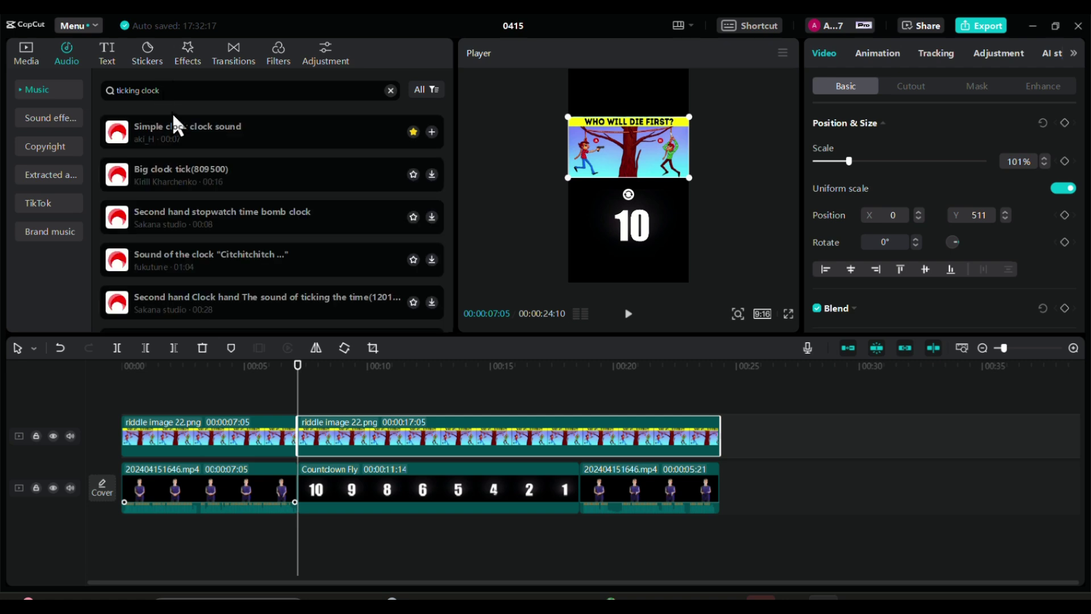
left_click(188, 129)
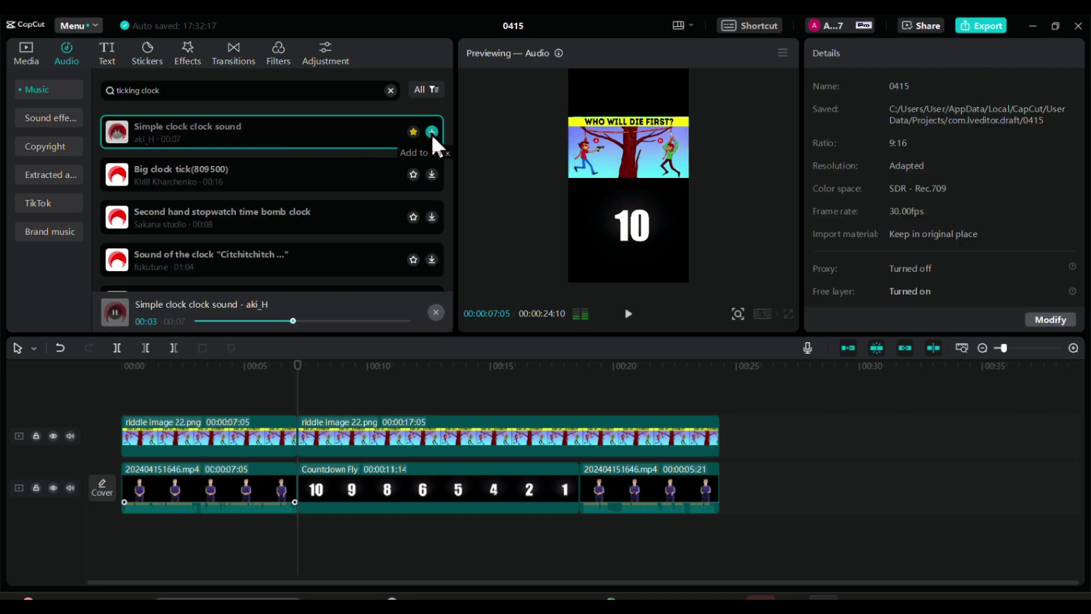
left_click(373, 175)
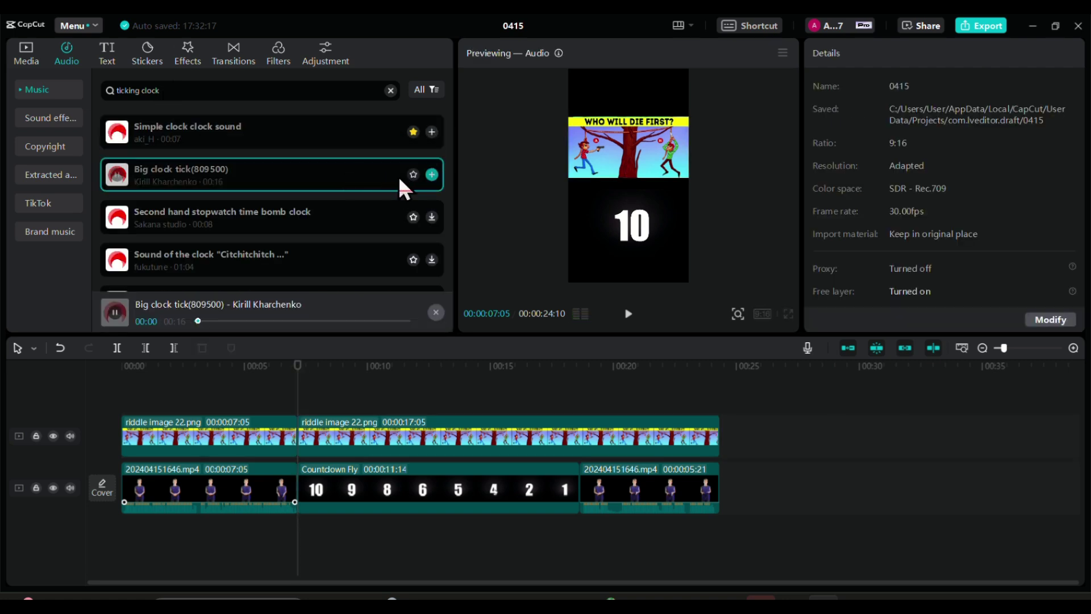
left_click(432, 175)
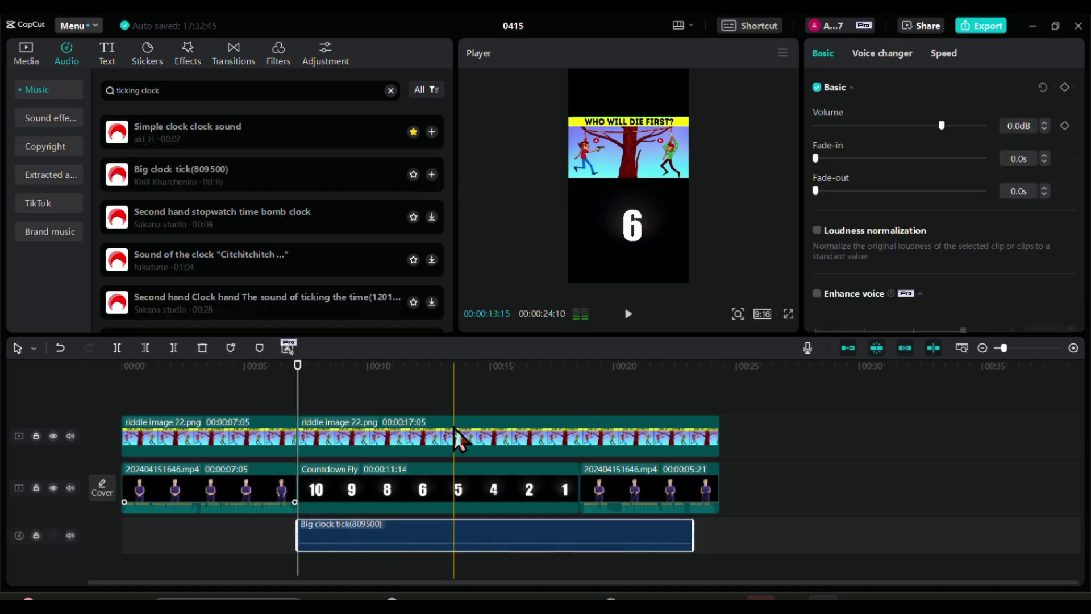
- Preview the video from the beginning and trim the clock tick audio to the end of the countdown clip
left_click(629, 314)
left_click_drag(314, 365, 155, 396)
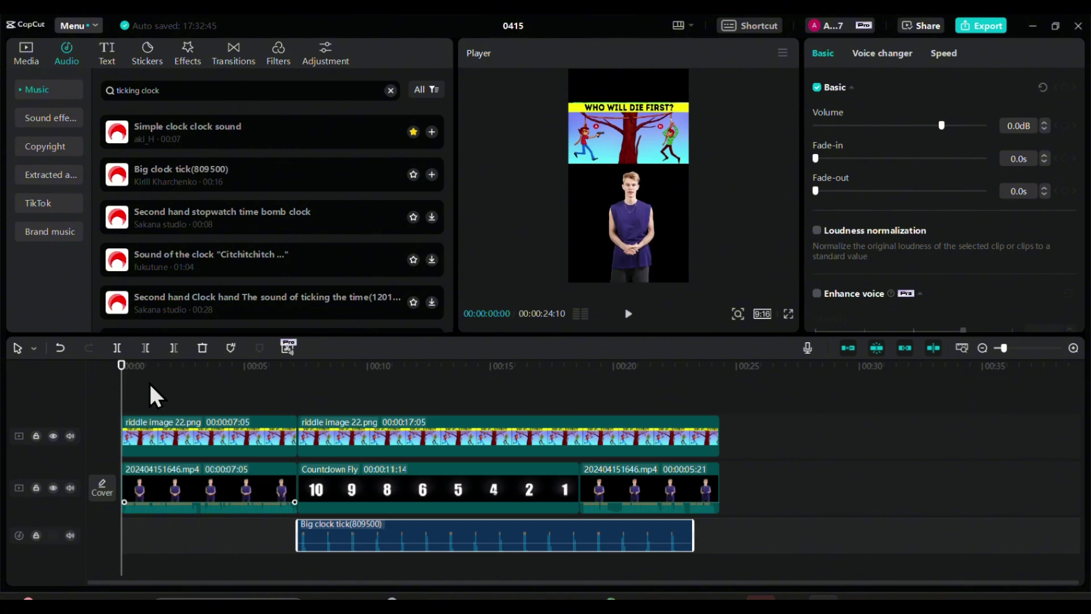
left_click(629, 316)
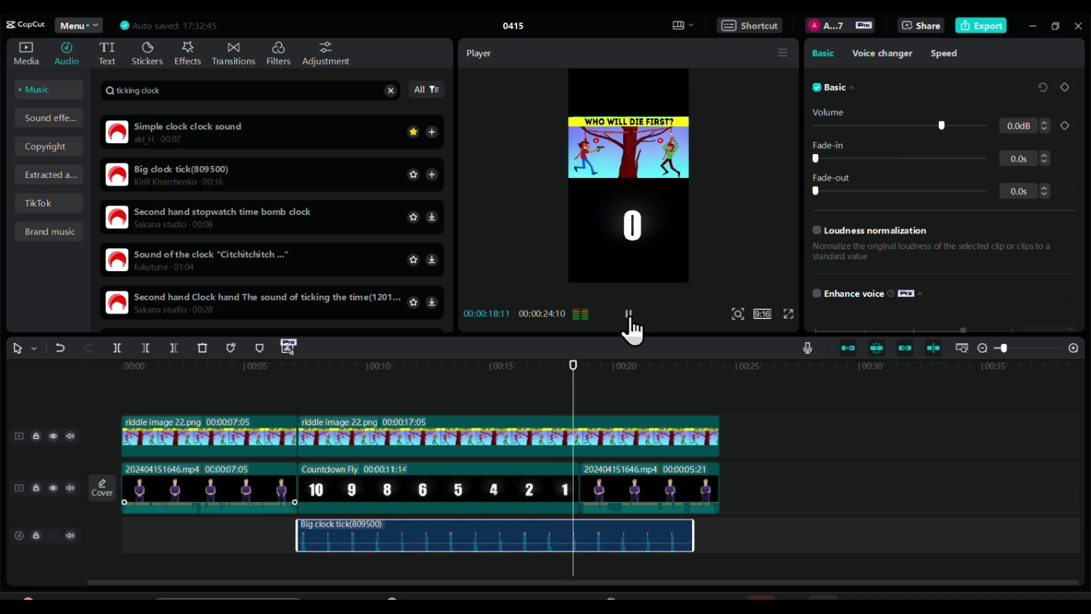
left_click(630, 316)
left_click_drag(693, 524, 581, 524)
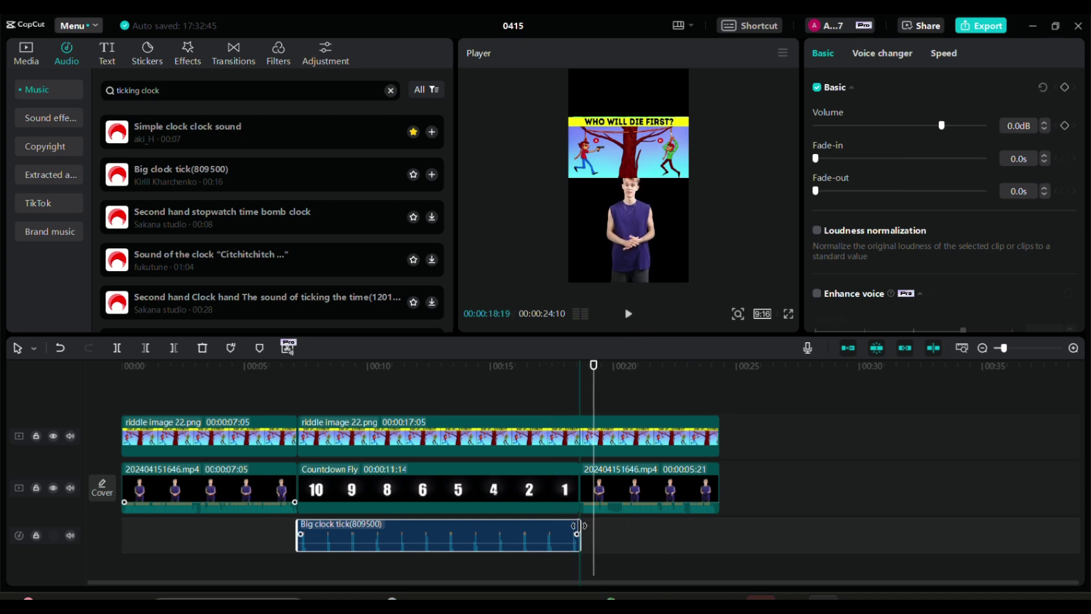
- Shrink the second character clip to about 159%, move it below the riddle image to about X 70, Y -952, and play the video
left_click(638, 493)
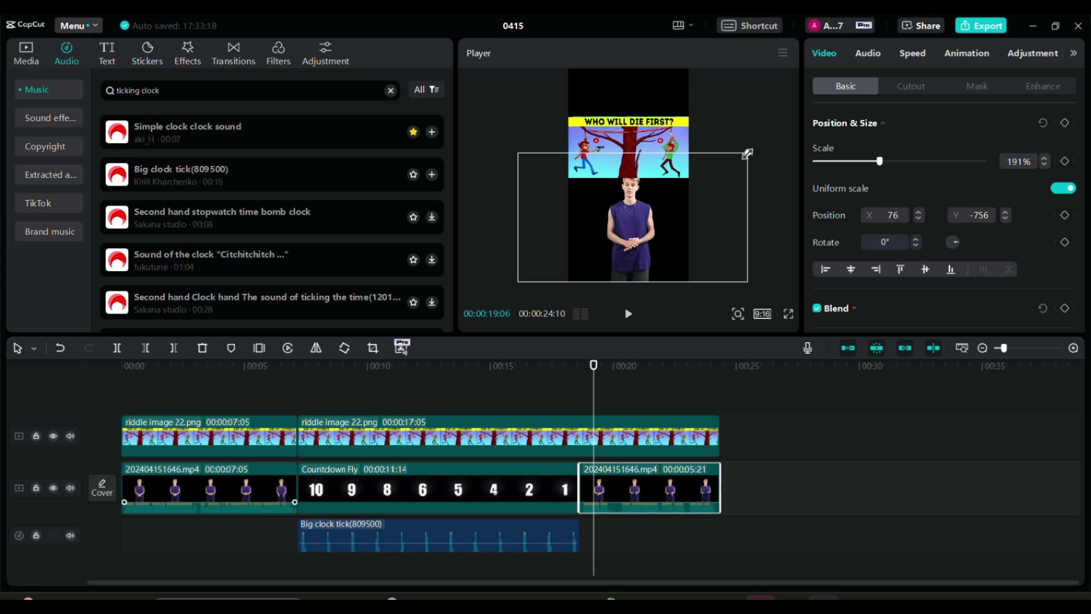
left_click_drag(748, 153, 730, 164)
left_click_drag(636, 239, 635, 250)
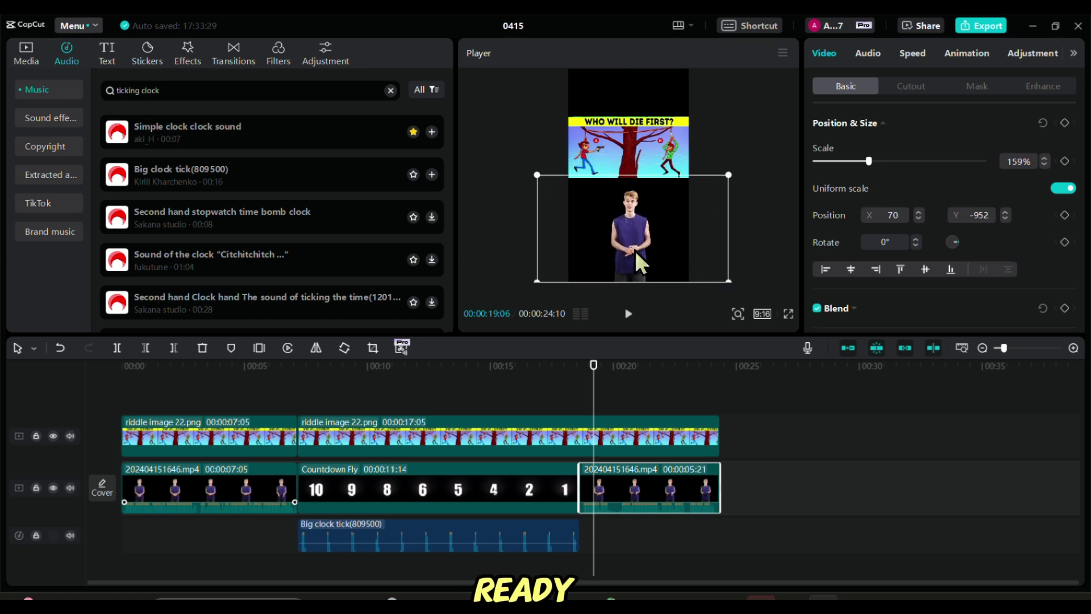
left_click(628, 316)
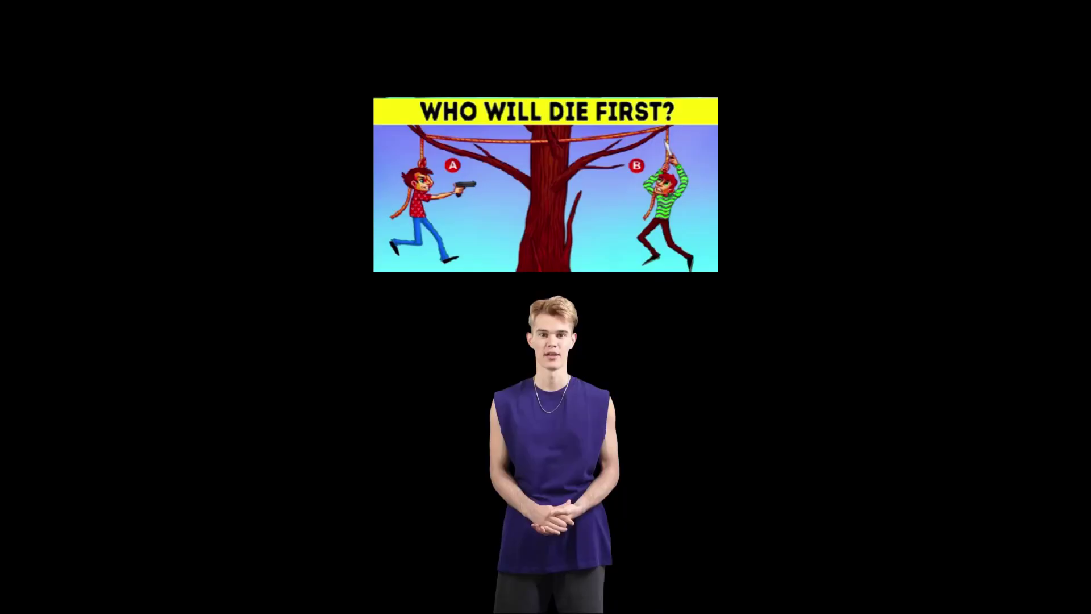